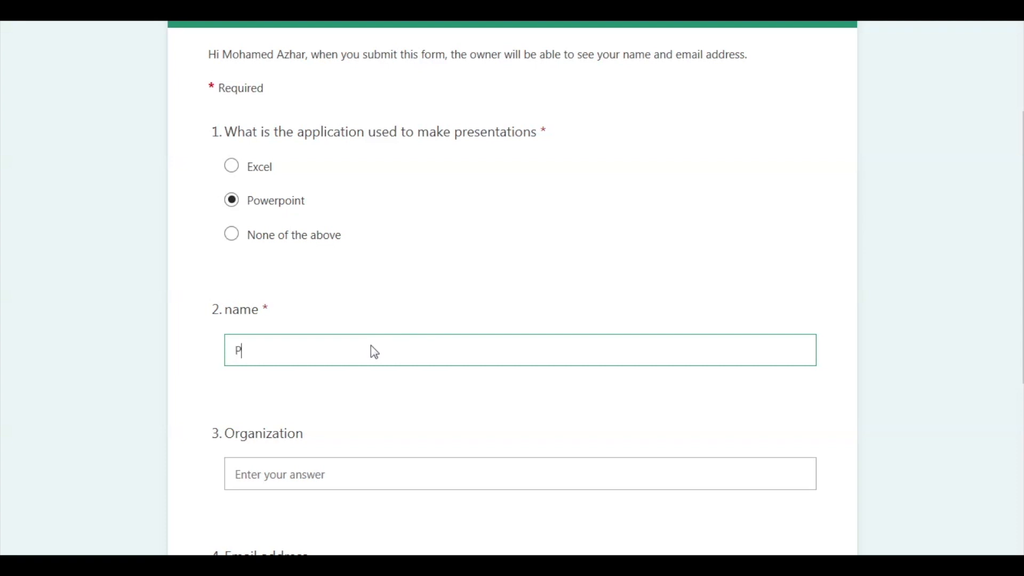
- Type the respondent name 'Powerpoint Glamou' into the survey's name answer field
text(Glamou)
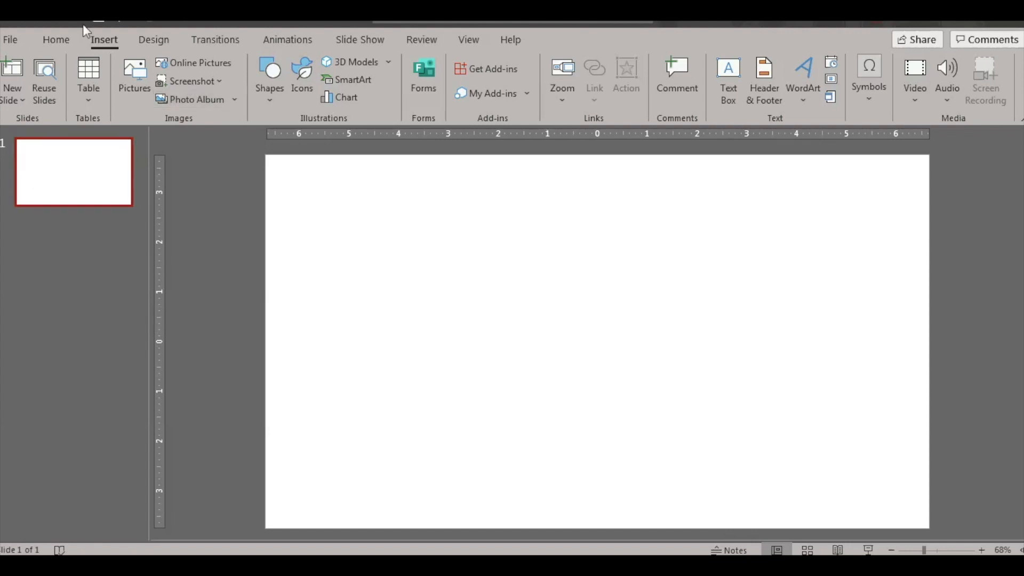
click(68, 41)
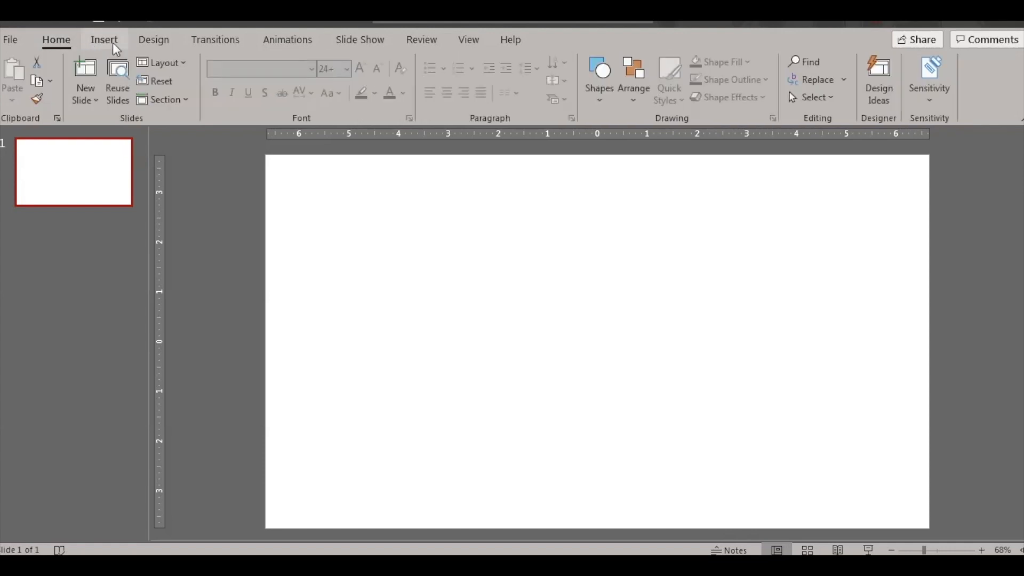
click(113, 43)
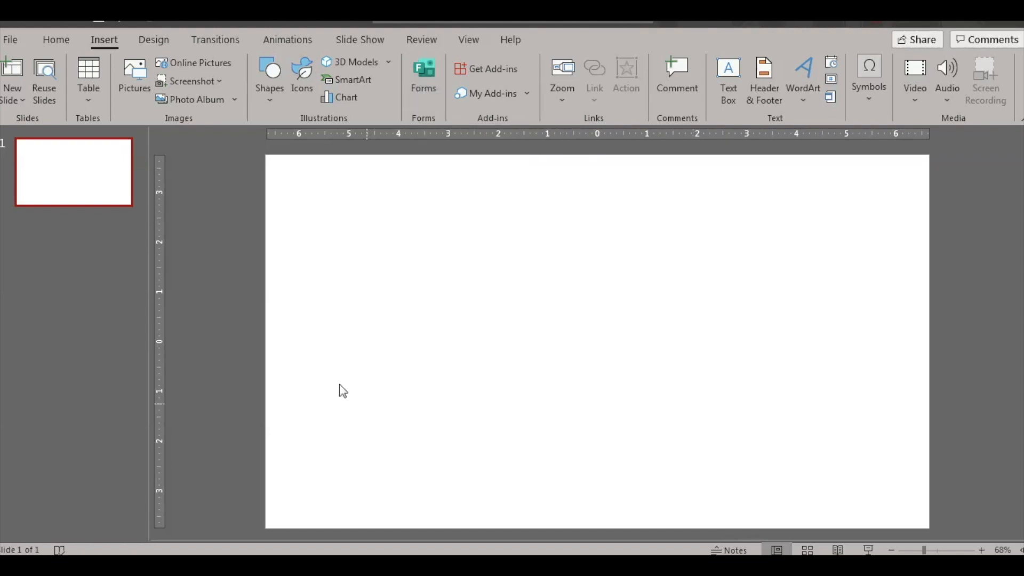
- Create a new blank form from PowerPoint's Forms pane, opening 'Untitled form' in the browser
click(428, 82)
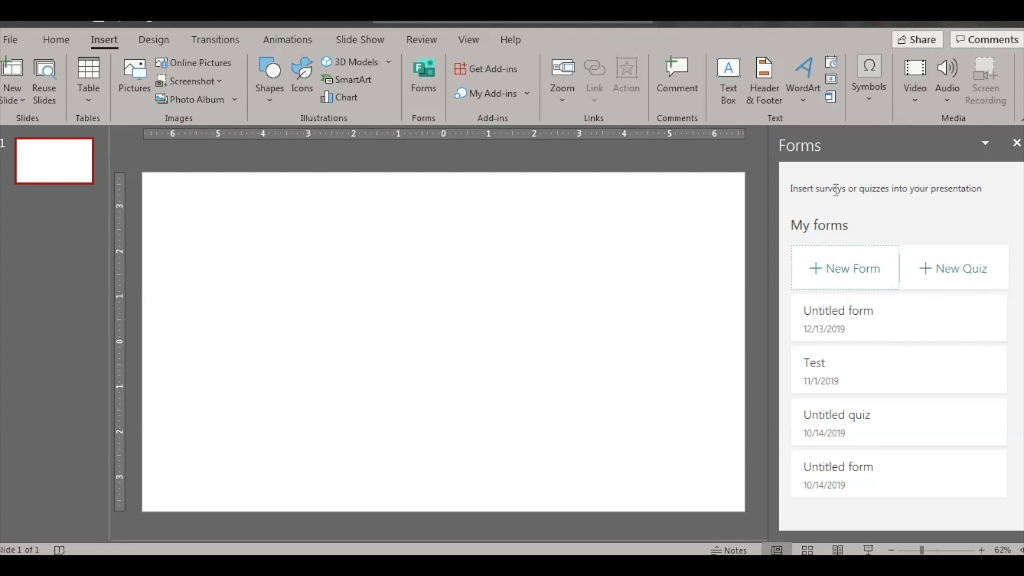
mouse_move(934, 325)
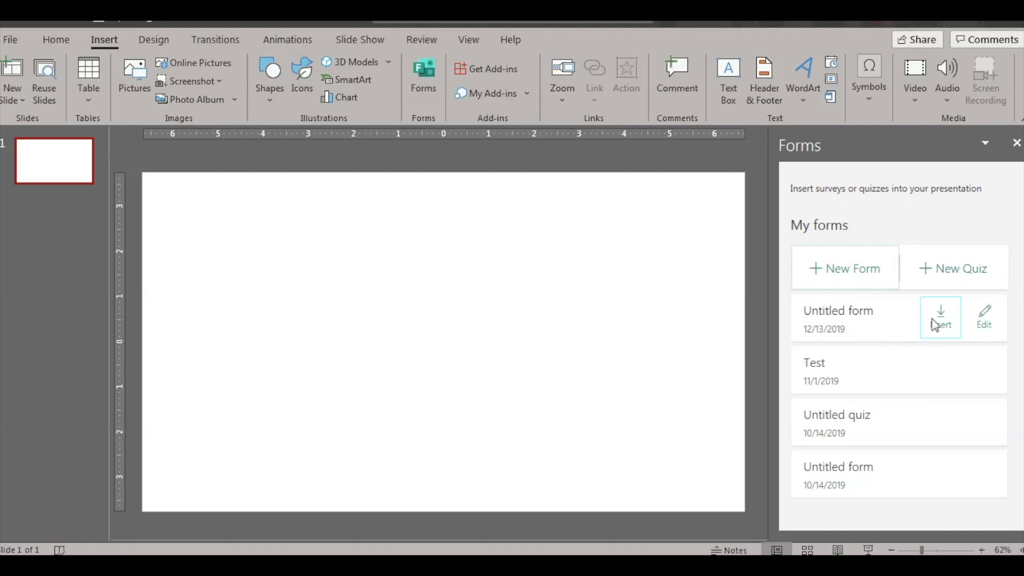
click(862, 273)
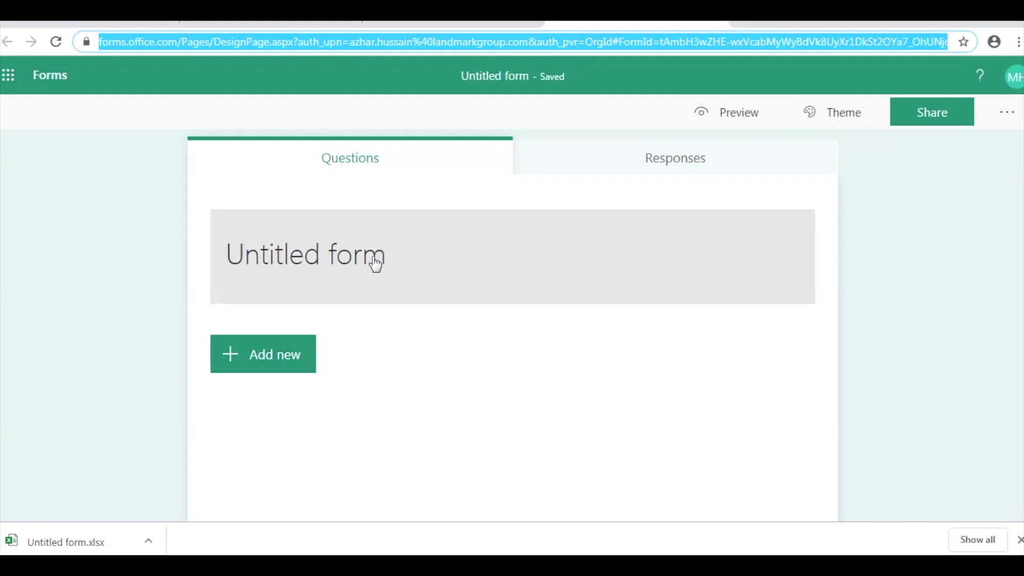
- Set the form title to 'Test - PowerPoint Glamour' and its description to 'youtube form'
click(373, 262)
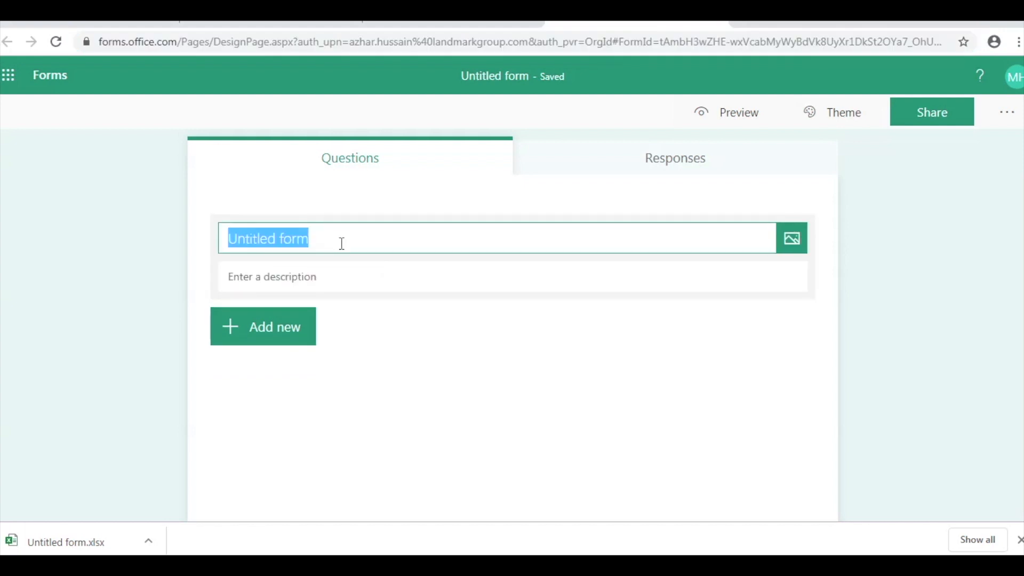
text(Tes)
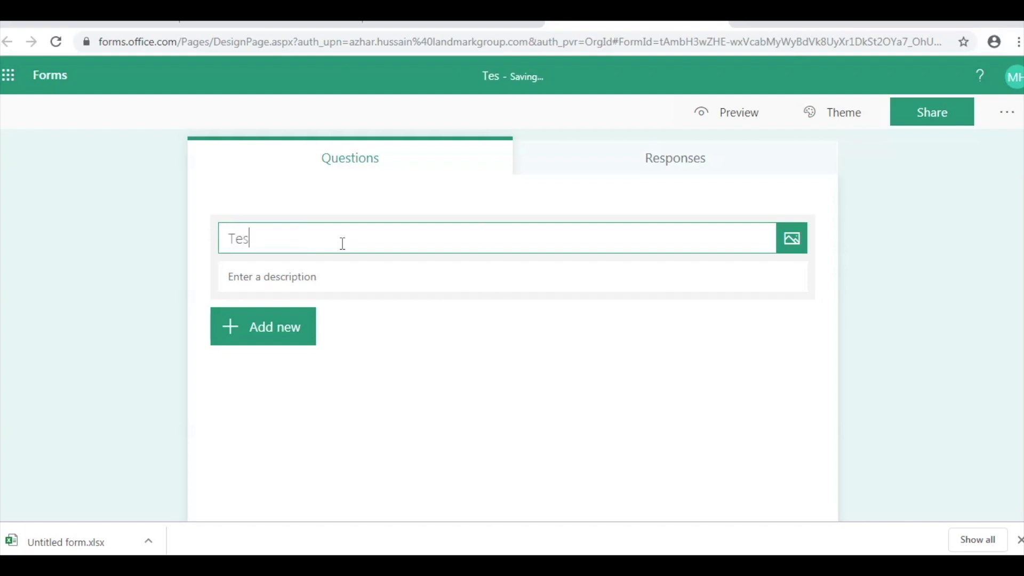
text(t - Pow)
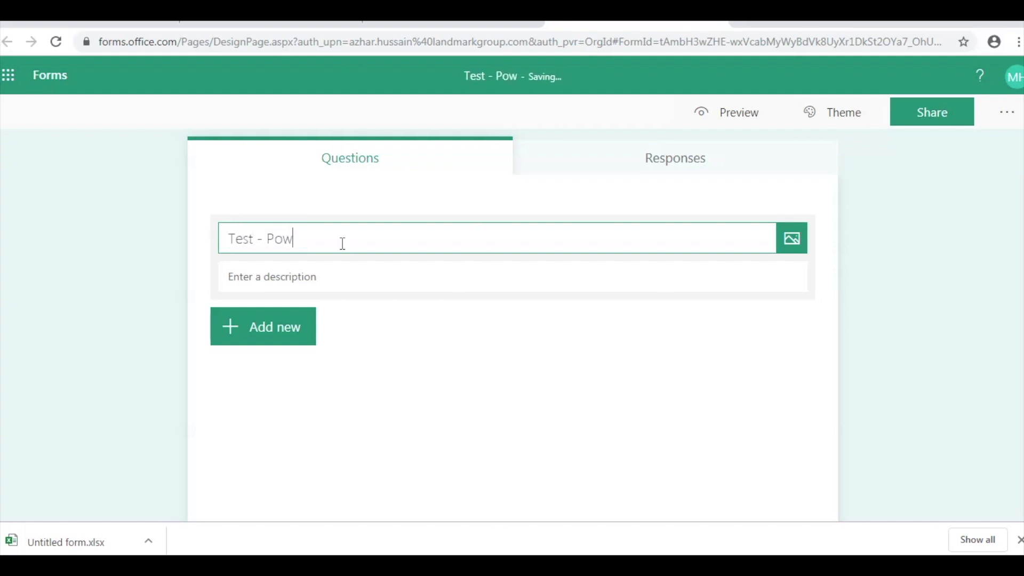
text(erPoint G)
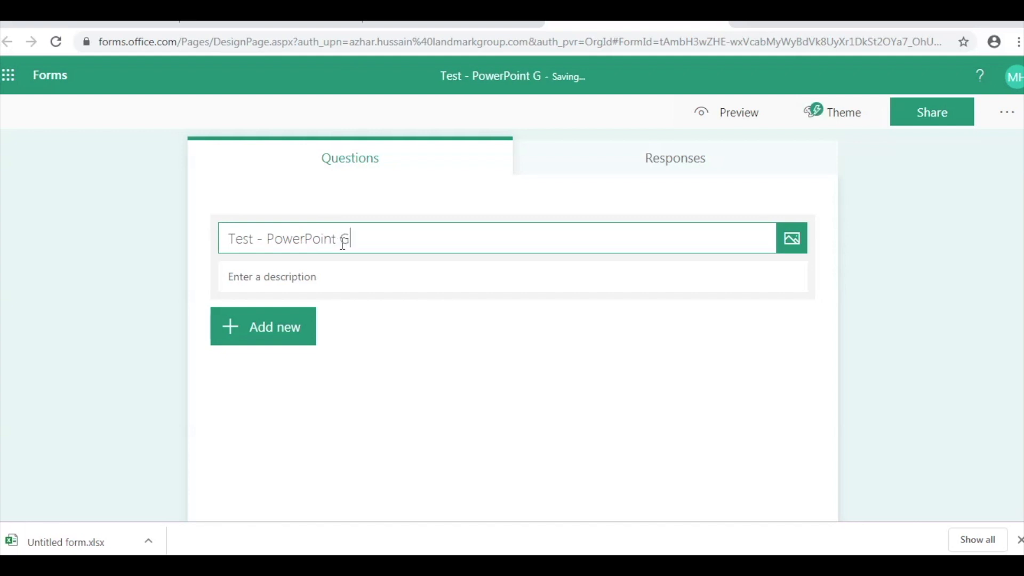
text(ma)
key(BackSpace)
key(BackSpace)
text(lamour)
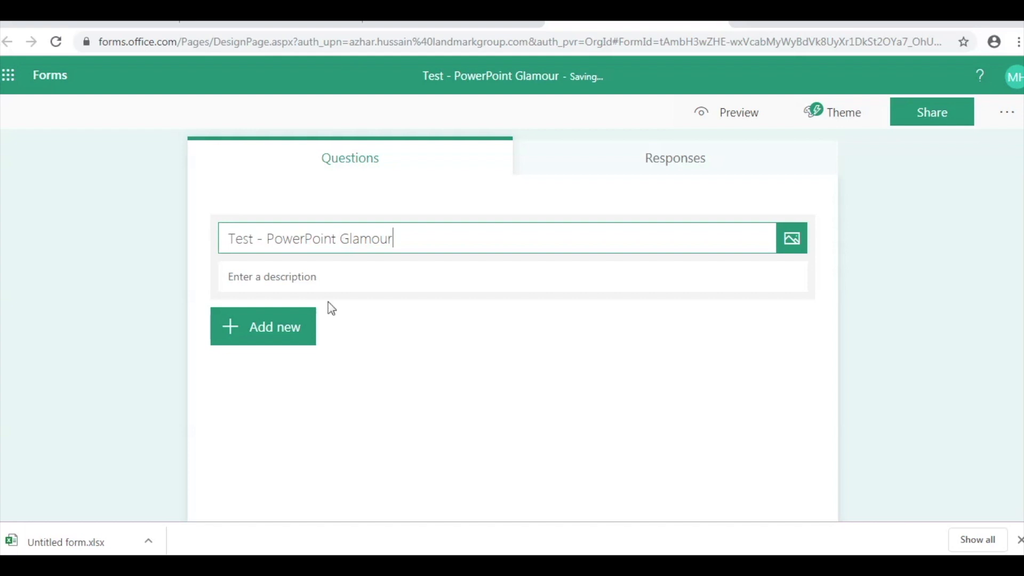
click(324, 276)
text(you)
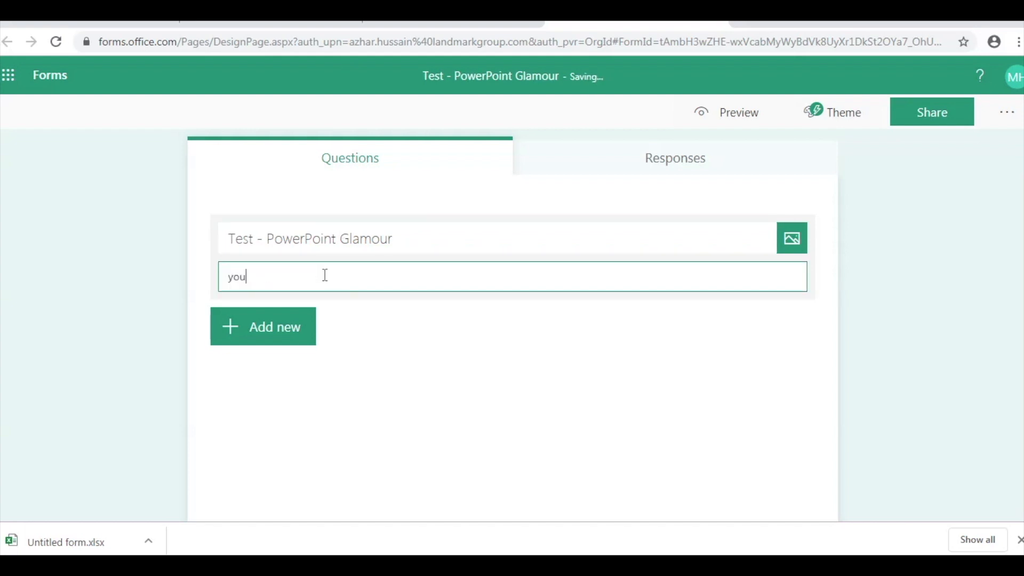
text(tube form)
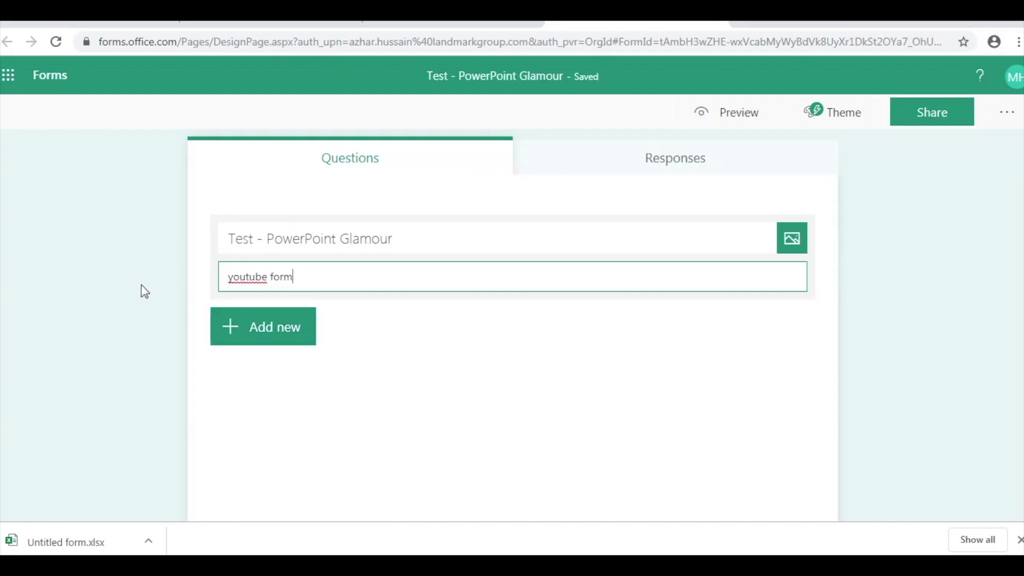
click(898, 334)
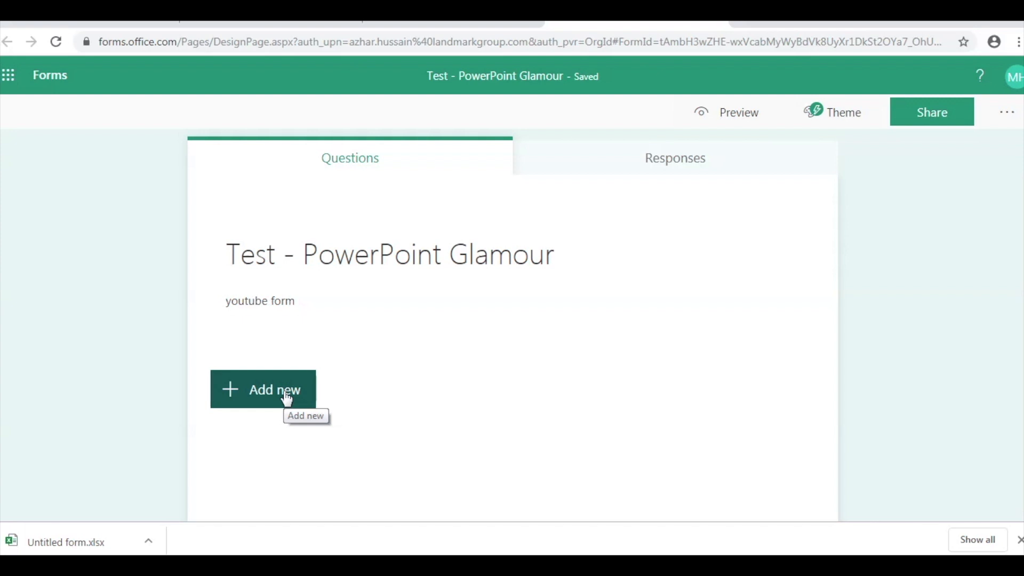
- Add a Choice question as the form's first question after browsing the extra question types
click(287, 397)
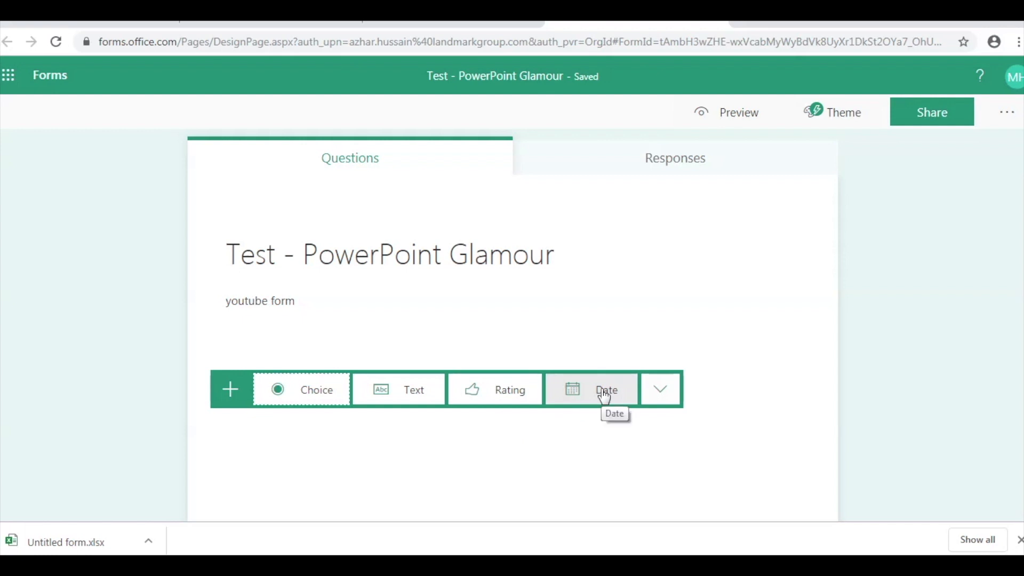
click(668, 400)
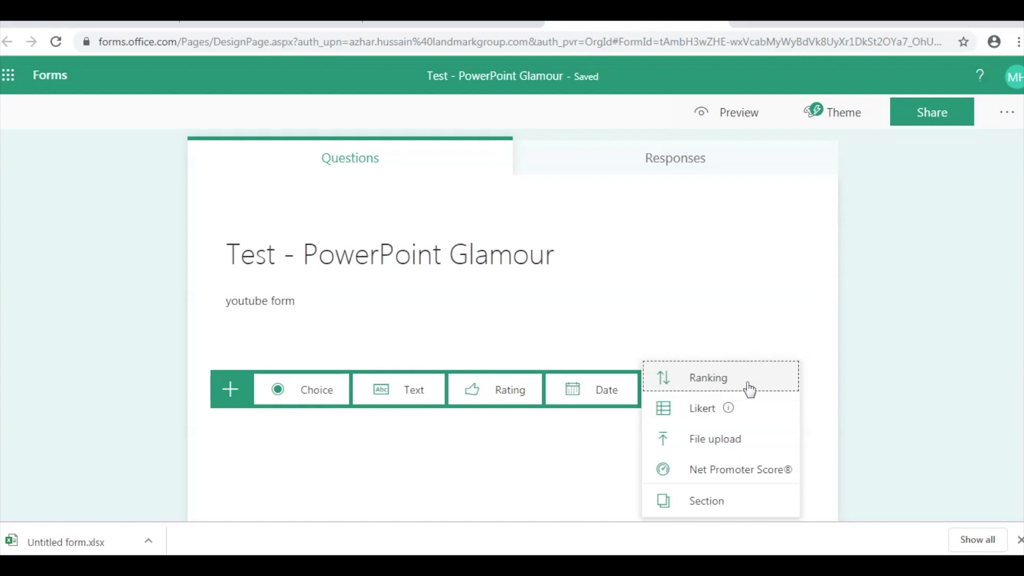
mouse_move(710, 418)
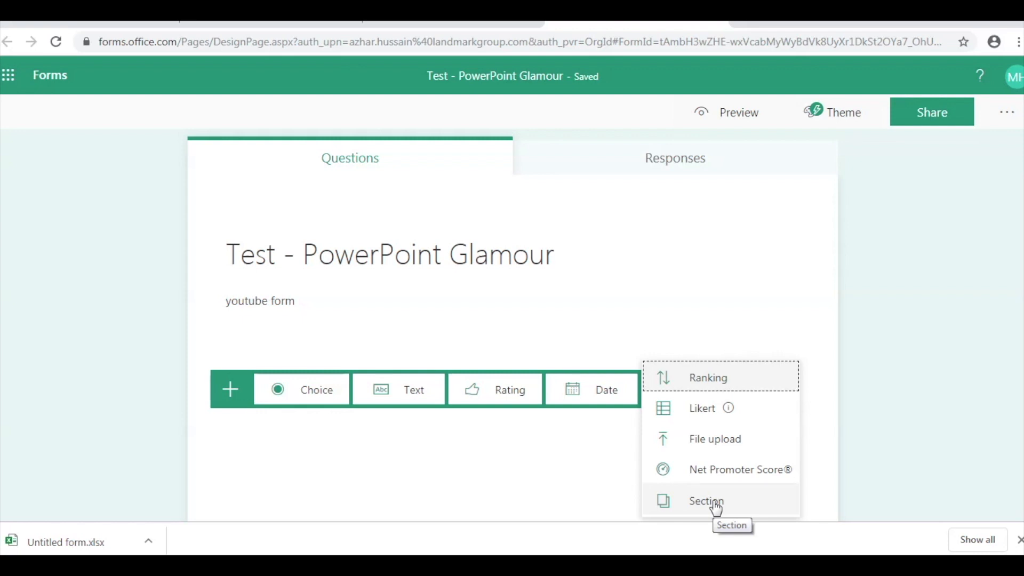
click(353, 459)
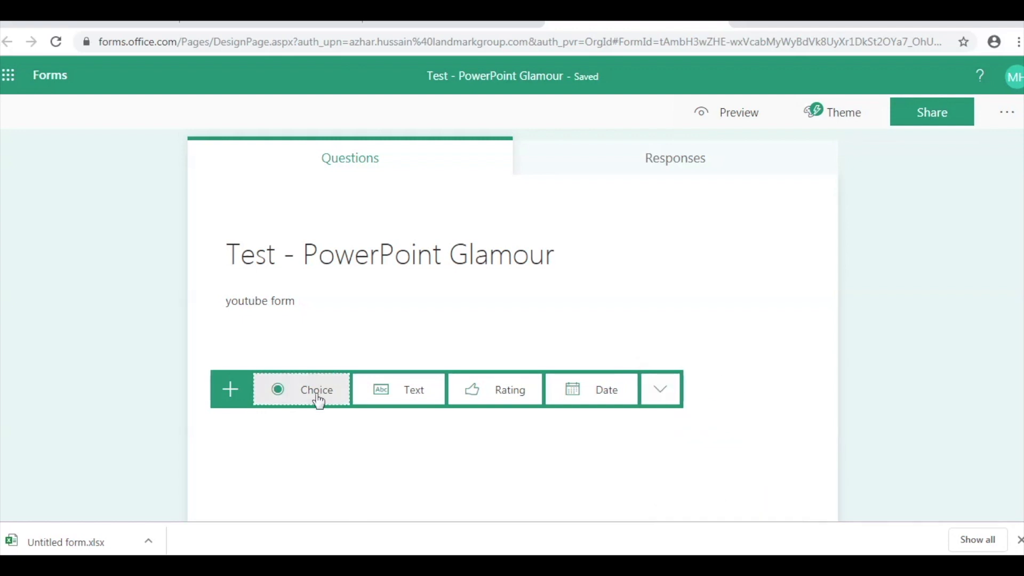
scroll(315, 419, down, 1)
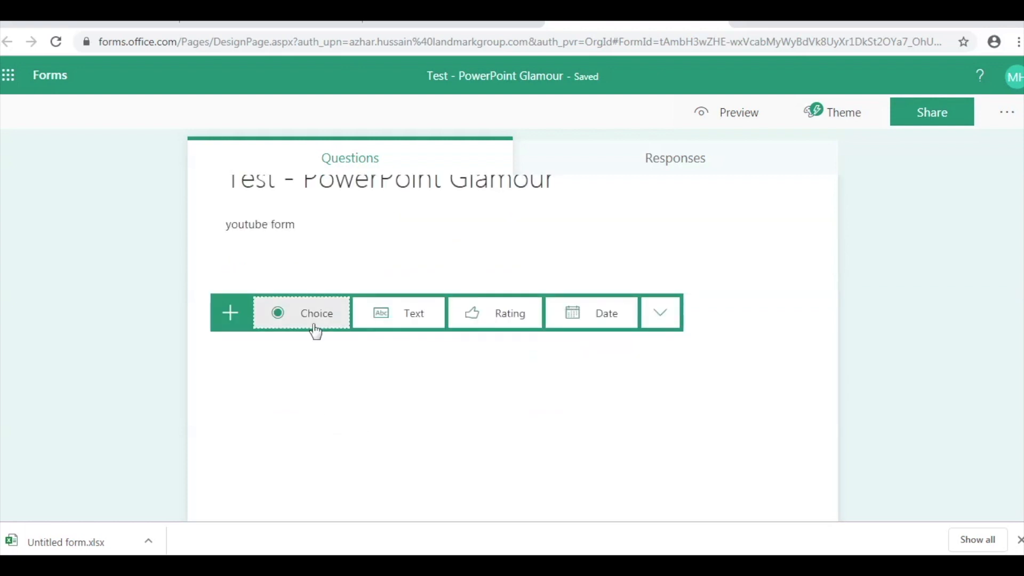
click(317, 327)
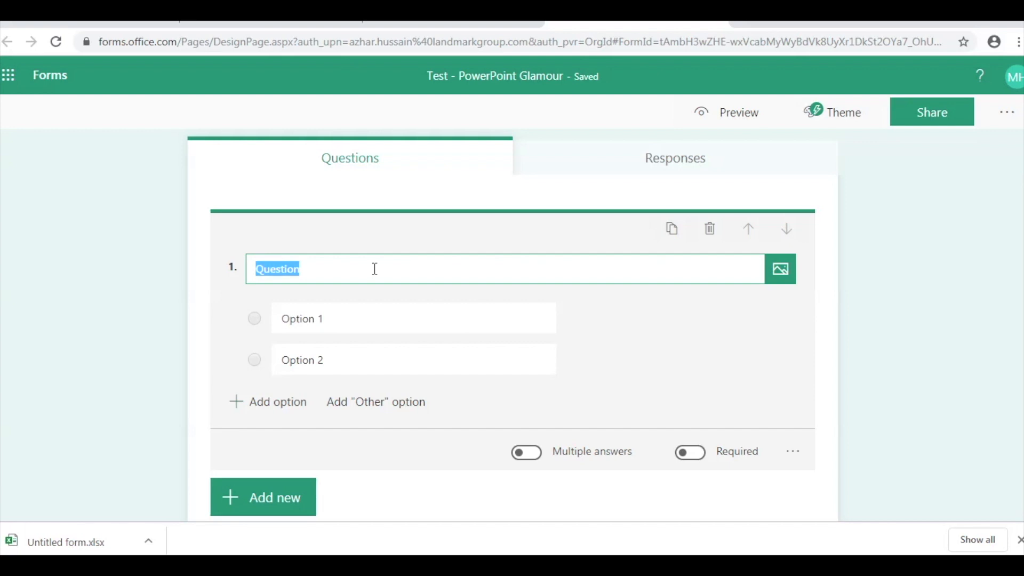
- Enter question 1's text: 'What is the application used to make presentations'
text(What is teh)
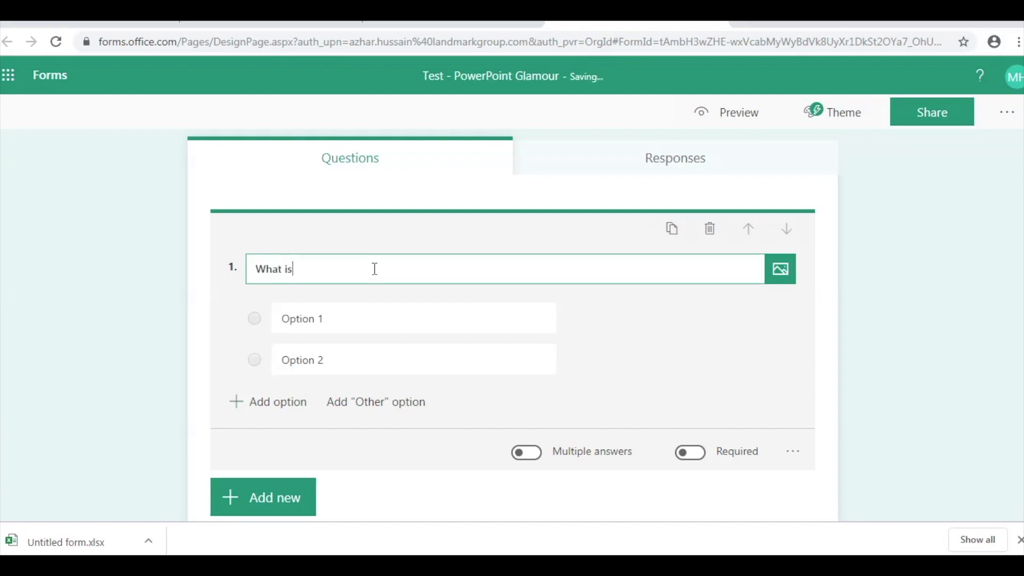
key(BackSpace)
key(BackSpace)
key(BackSpace)
text(he colou)
key(BackSpace)
key(BackSpace)
key(BackSpace)
text(so)
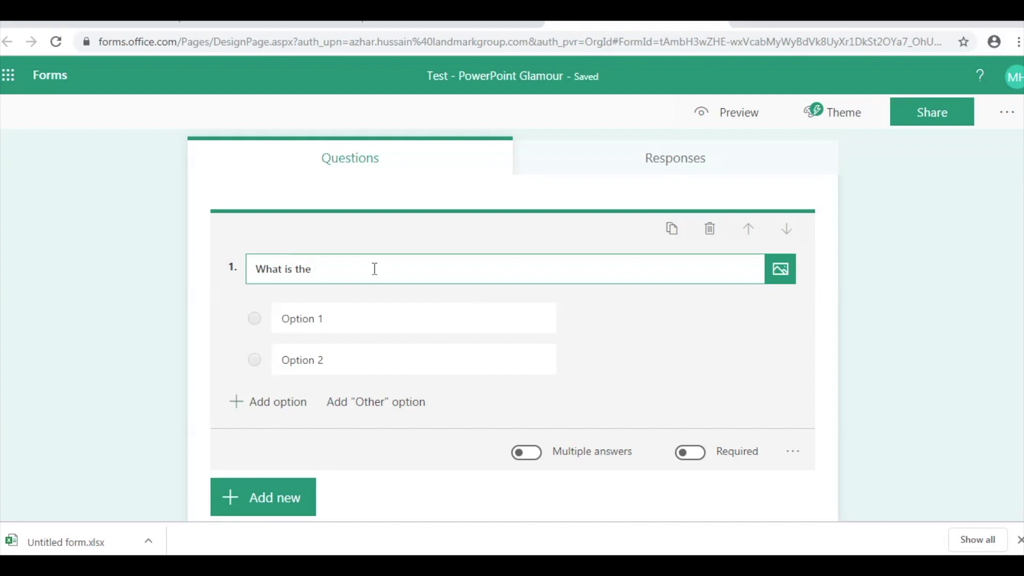
text(a)
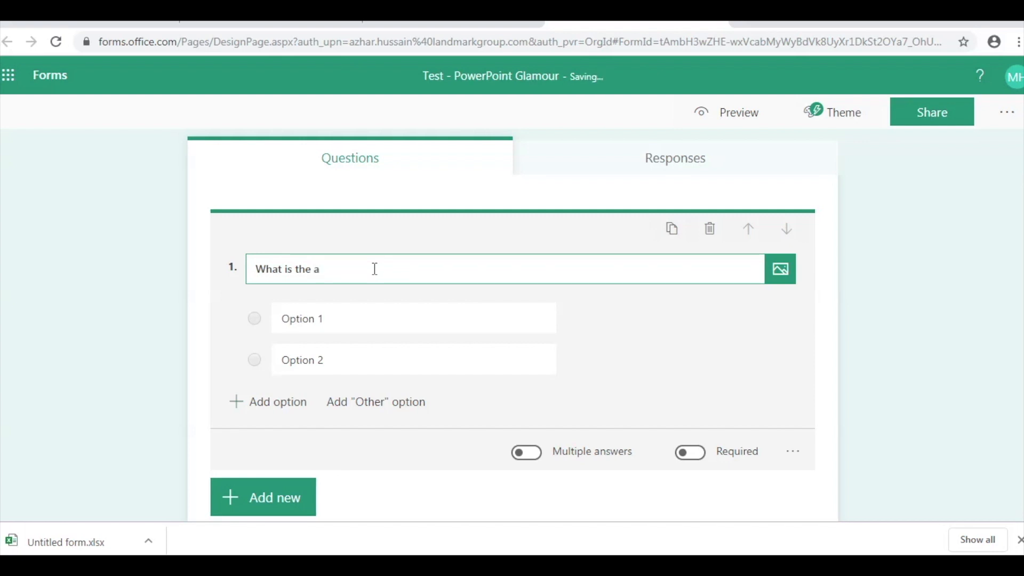
text(pplication used to make presentations)
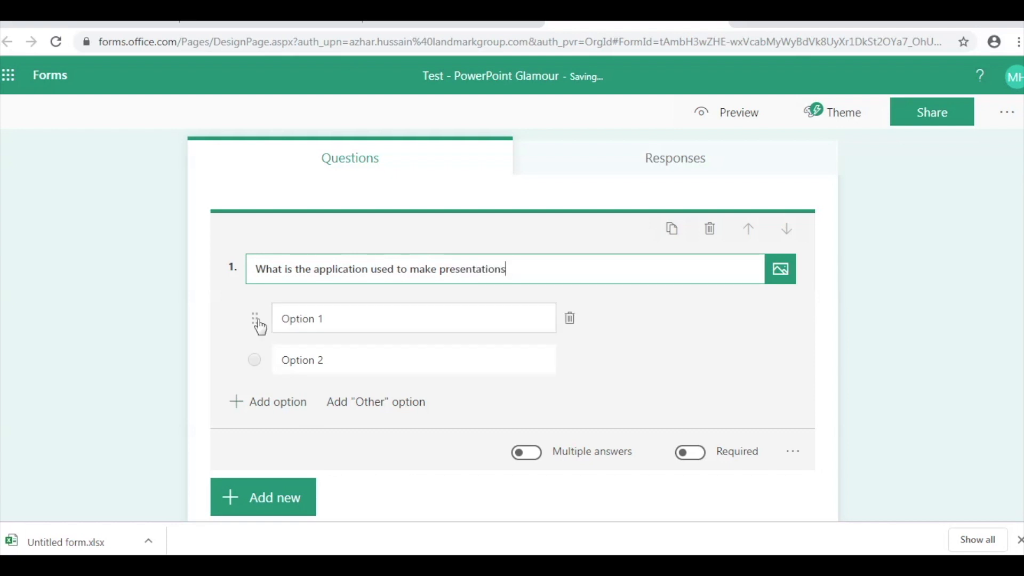
- Set question 1's answer options to Excel and Powerpoint
click(331, 320)
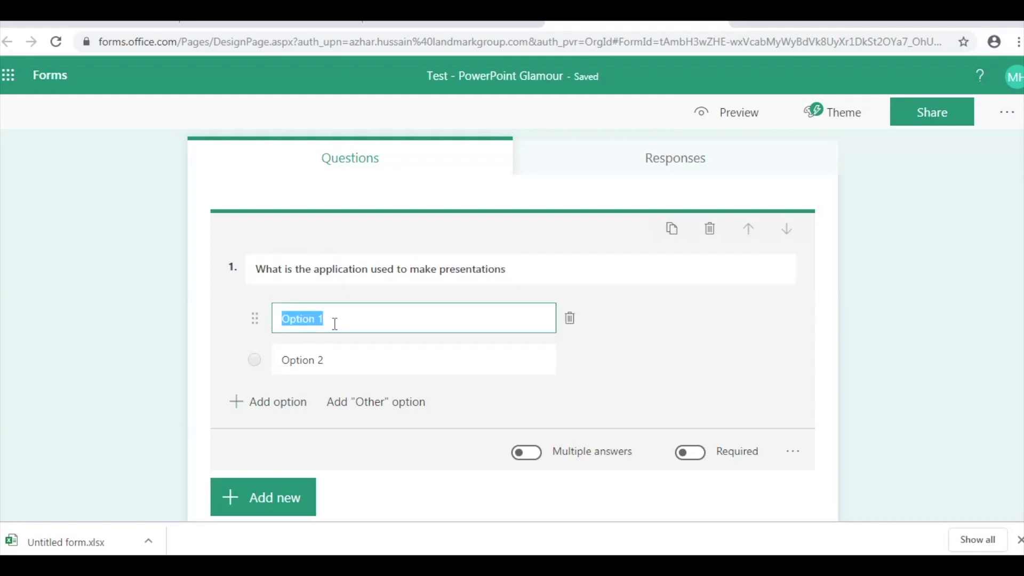
text(Excek)
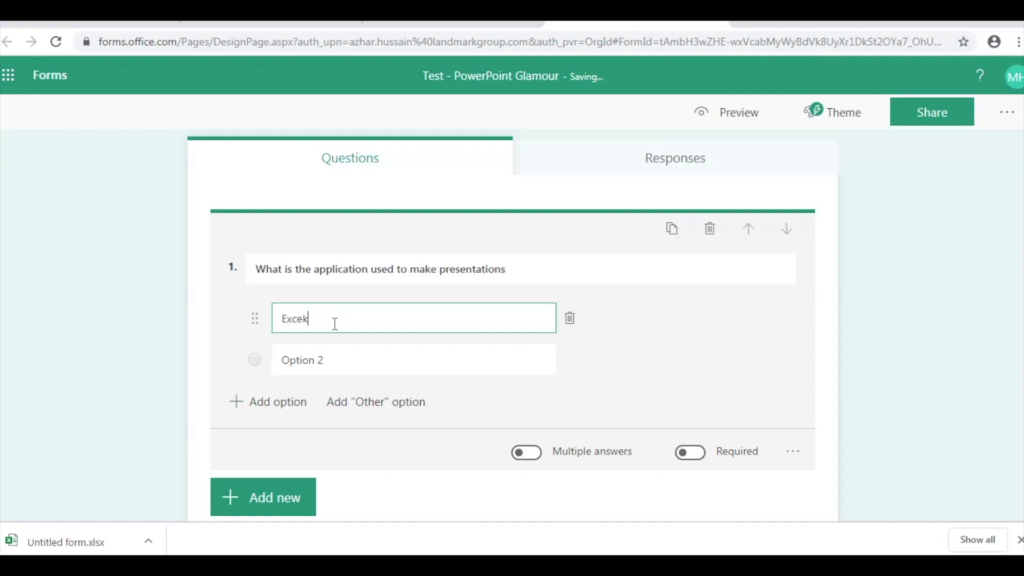
key(BackSpace)
text(l)
click(298, 360)
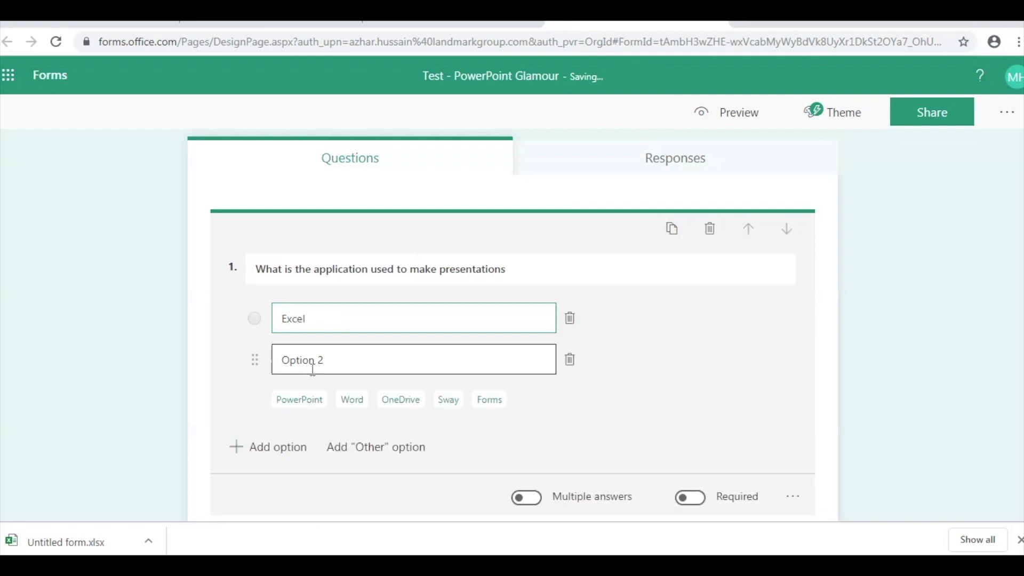
click(328, 359)
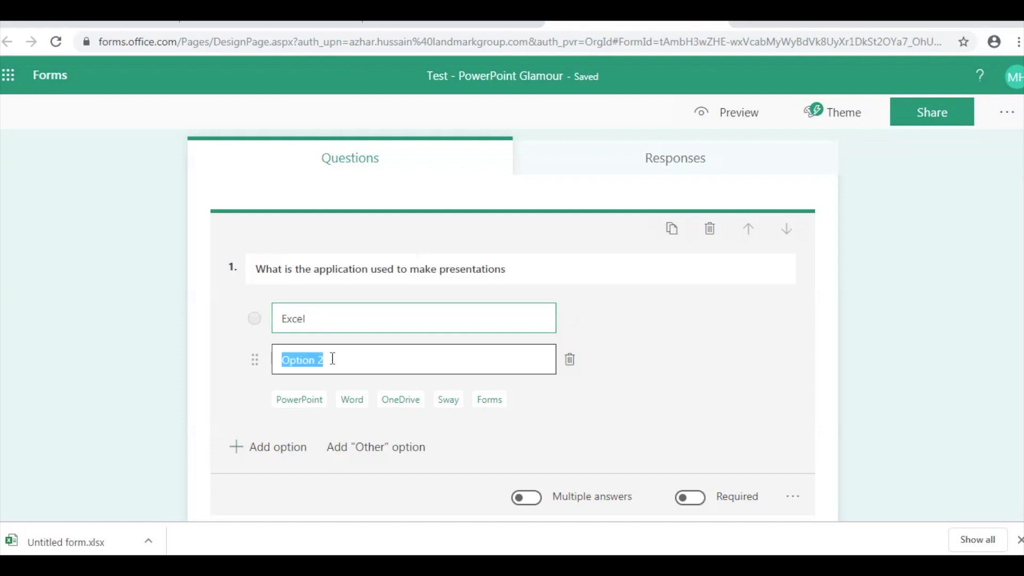
text(Powerpoint)
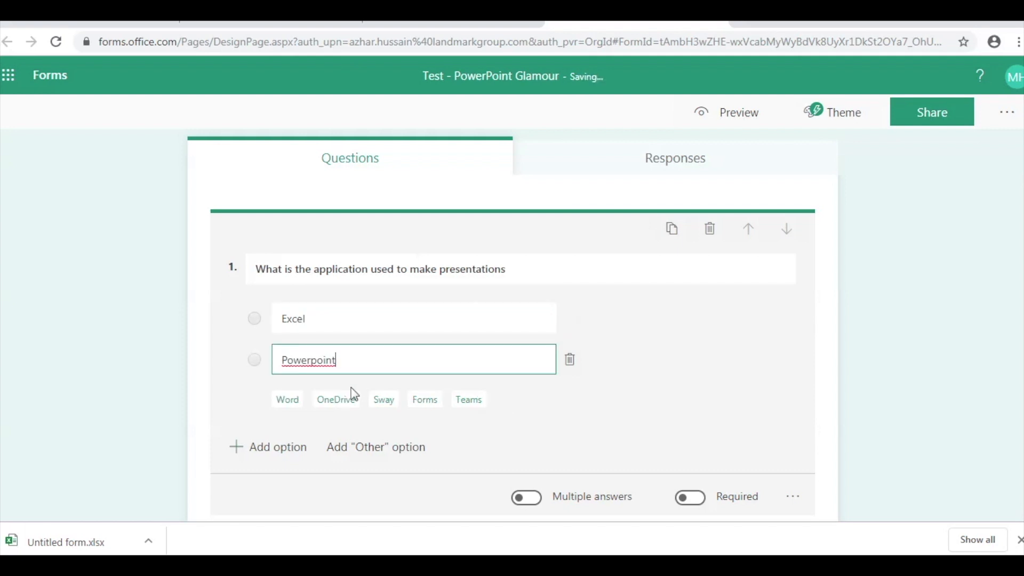
click(109, 370)
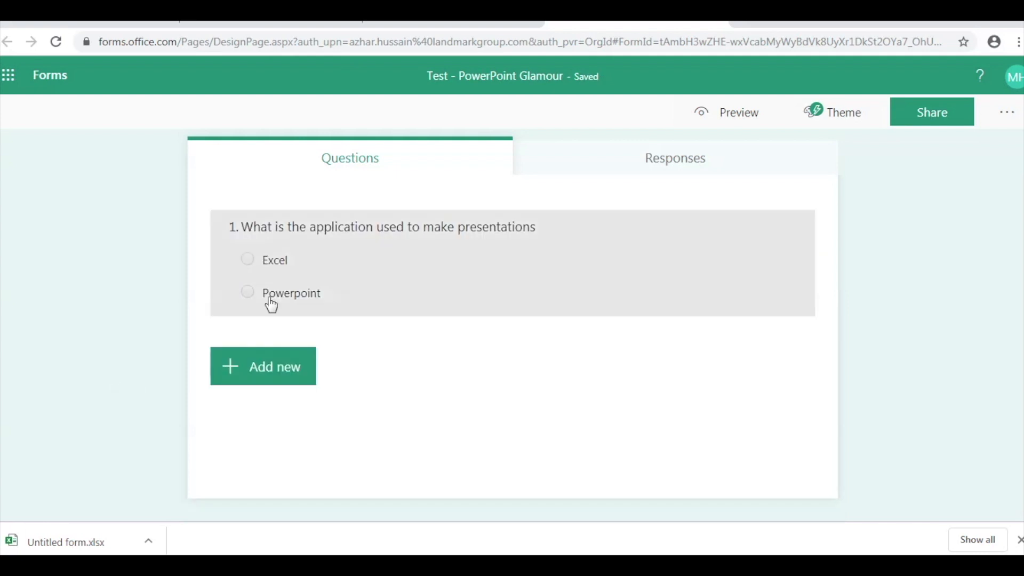
- Add a third answer option 'None of the above' to question 1
click(291, 302)
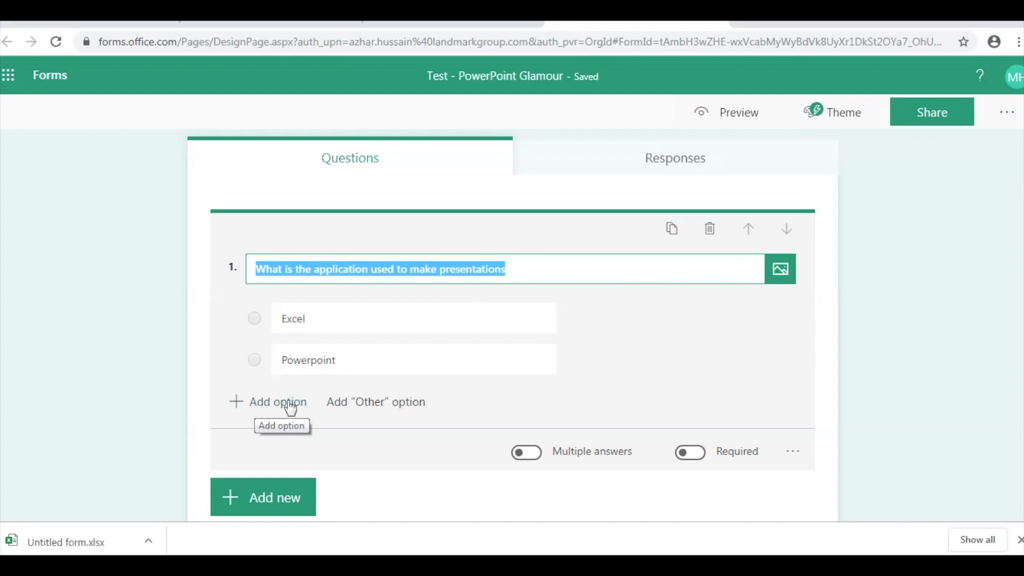
click(370, 408)
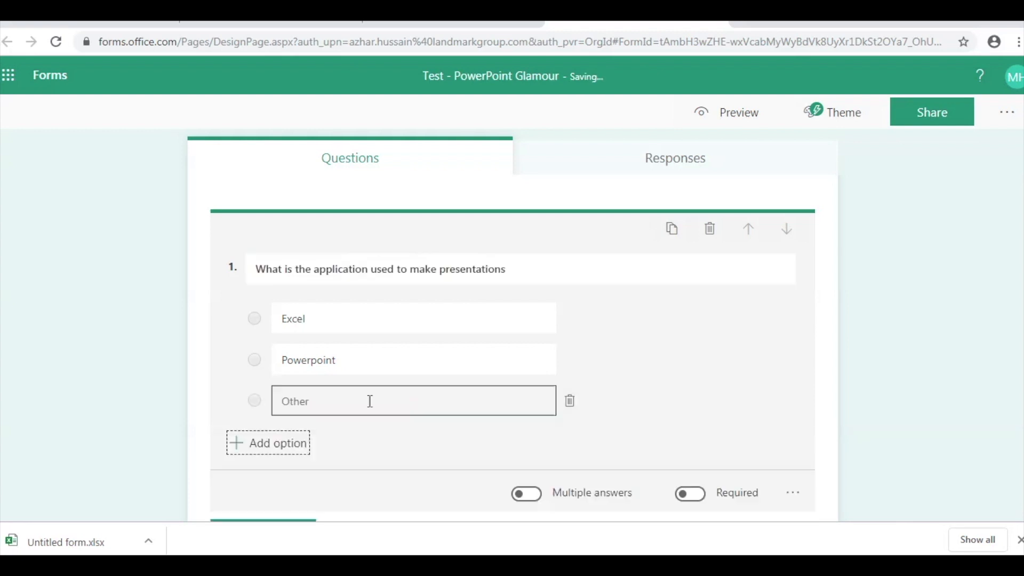
click(570, 403)
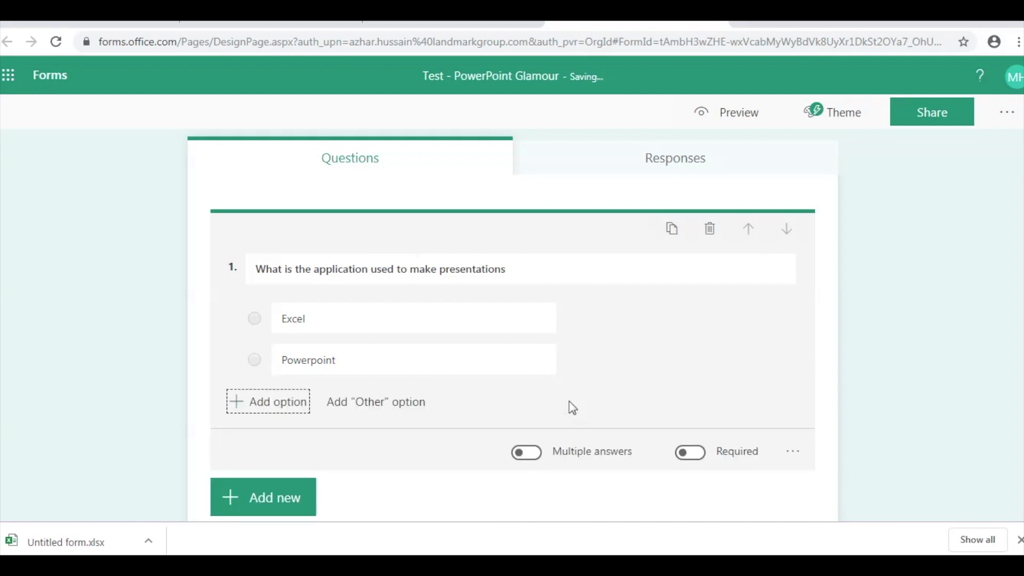
click(295, 411)
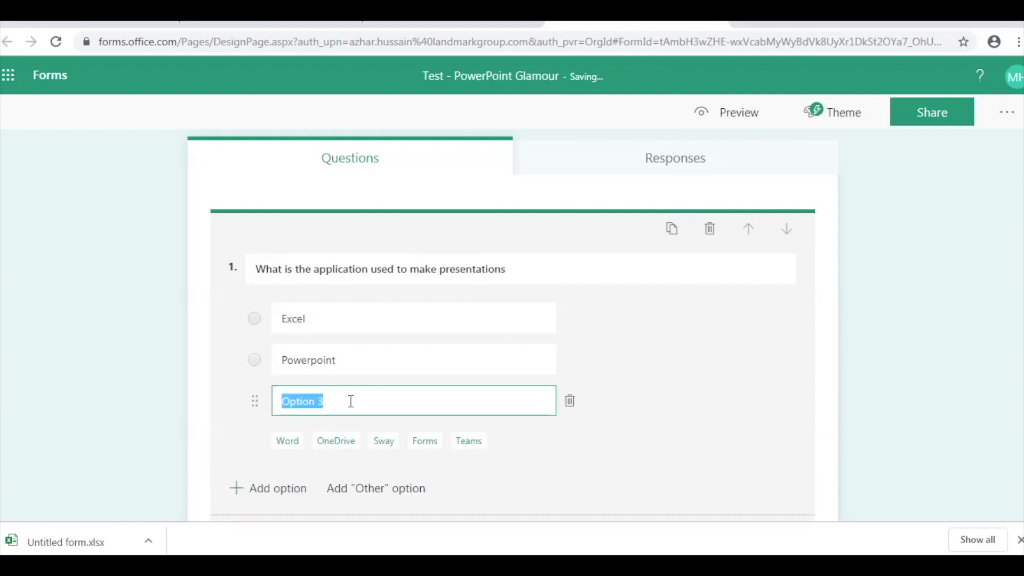
text(None )
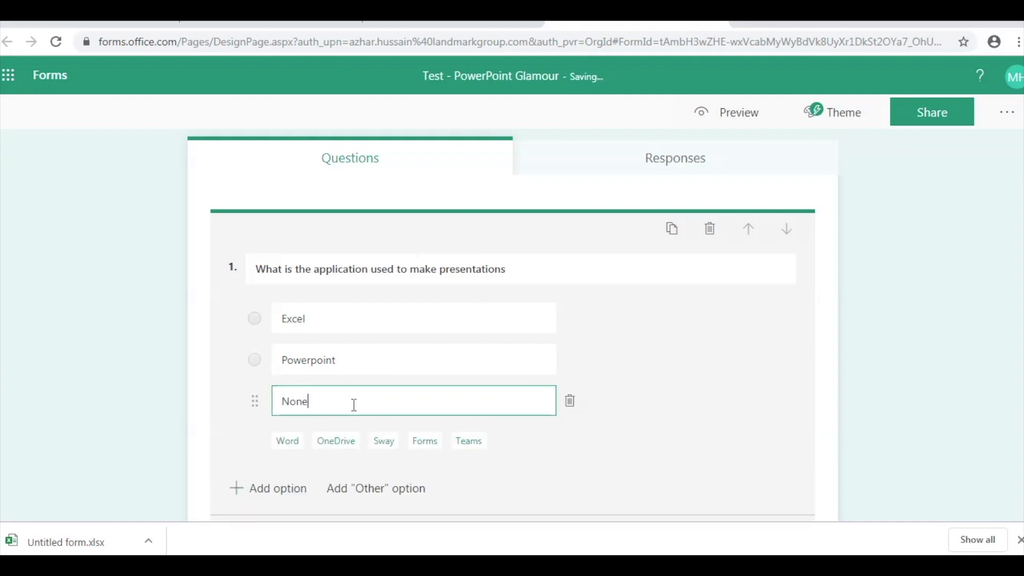
text(of the )
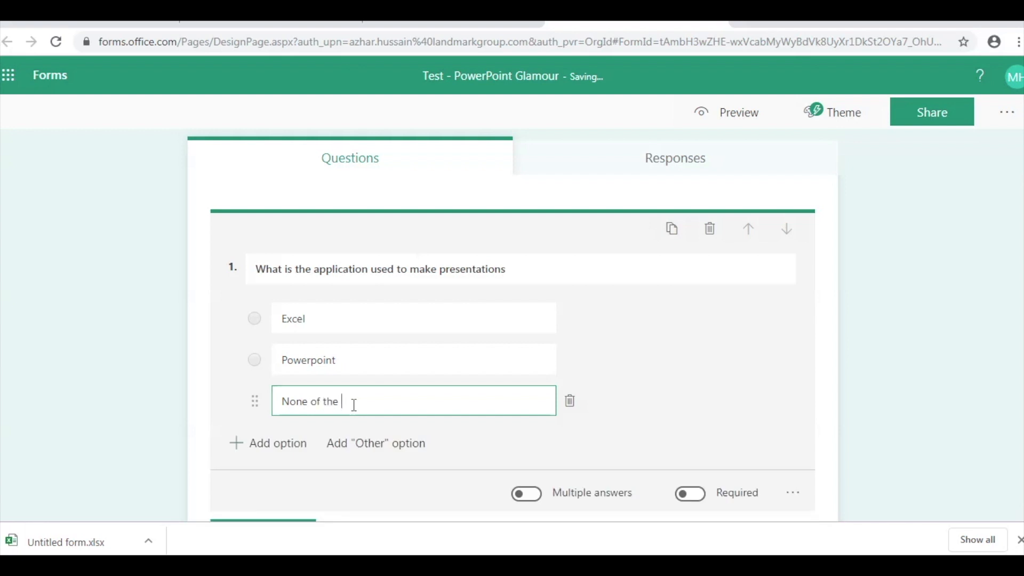
text(above)
click(699, 405)
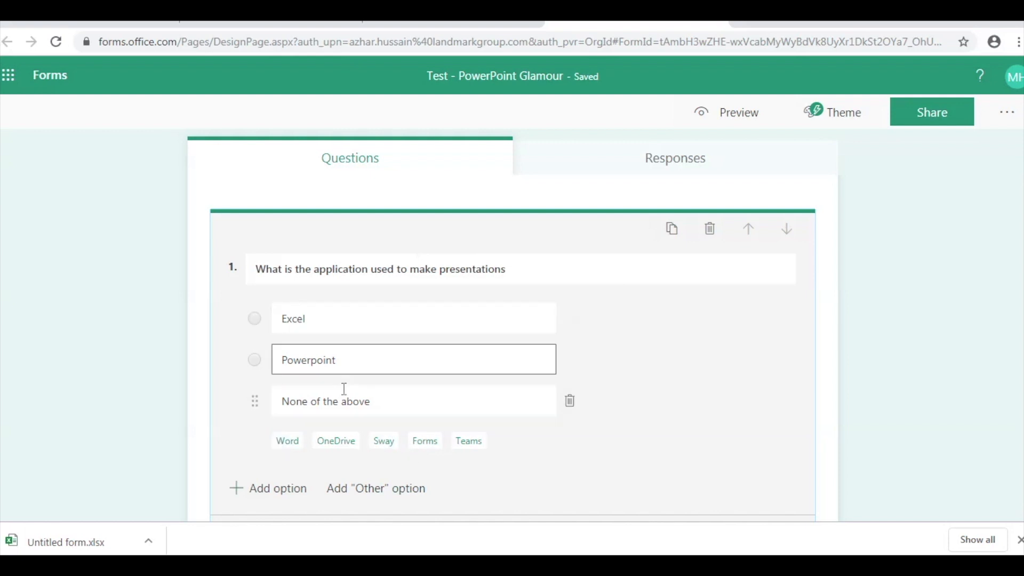
- Make question 1 required and add a new Text question below it
scroll(639, 365, down, 3)
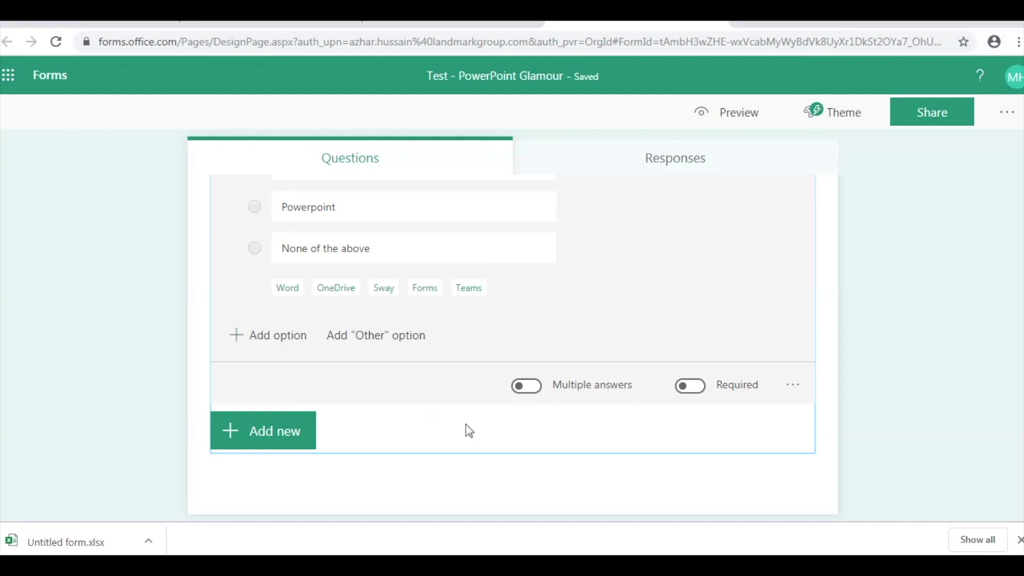
scroll(501, 424, up, 1)
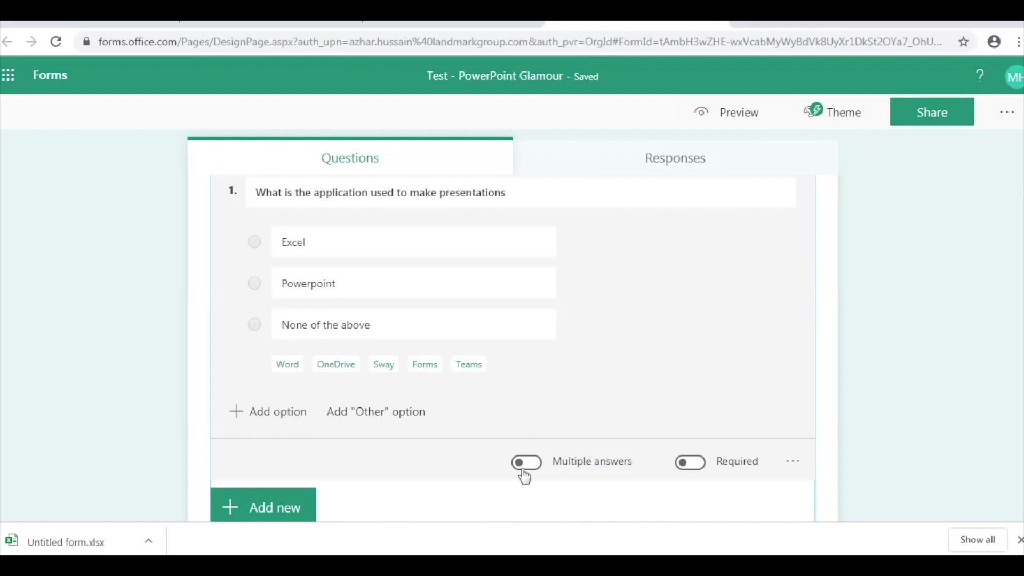
click(692, 463)
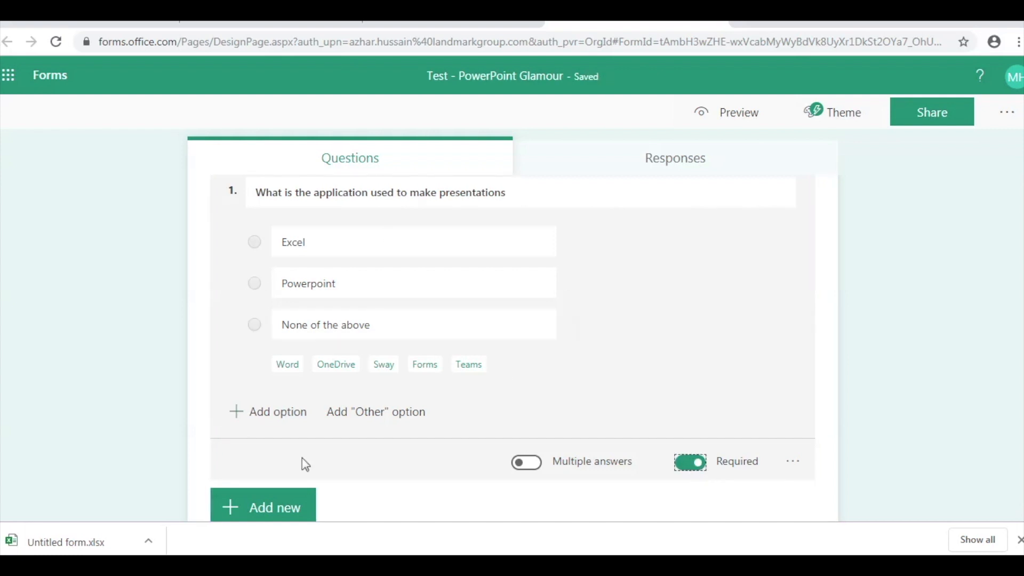
click(302, 507)
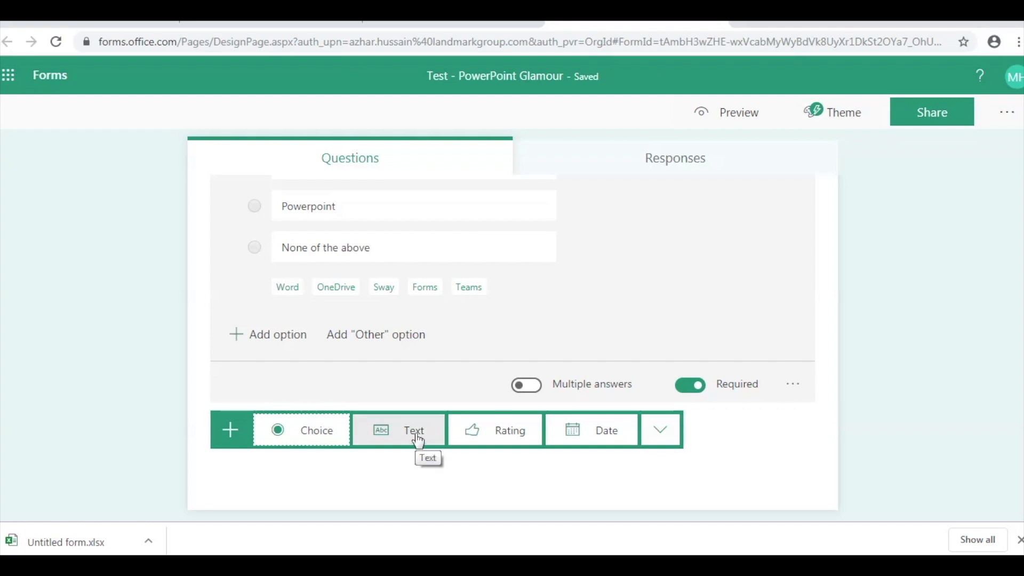
click(419, 441)
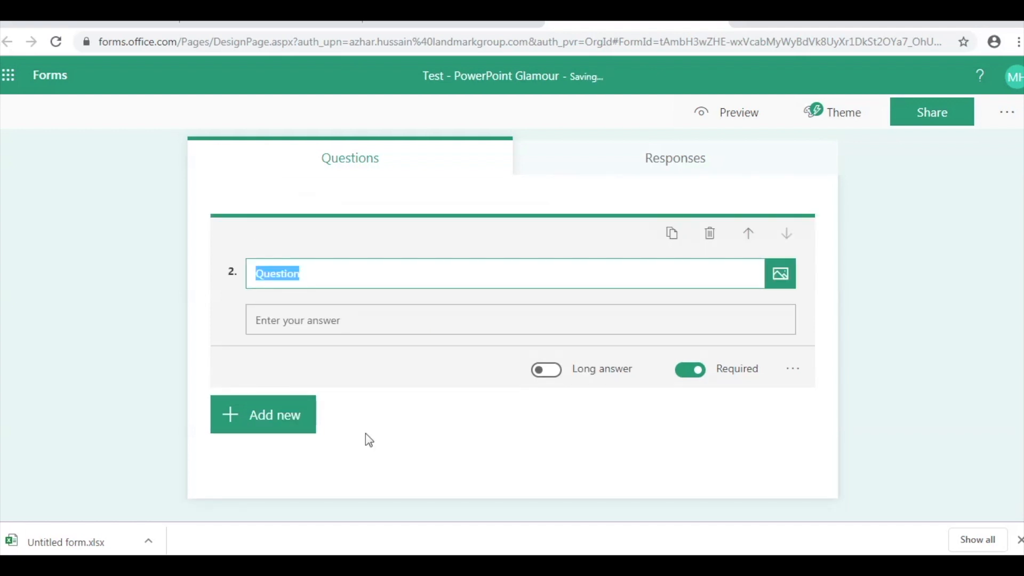
- Title question 2 'name' and display the Question ideas suggestions beneath it
text(name)
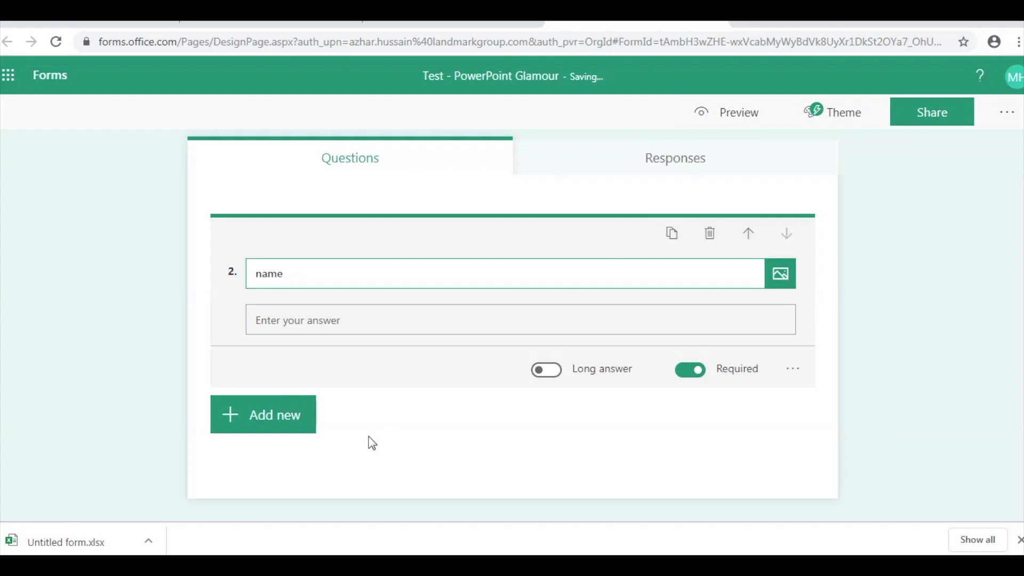
click(408, 395)
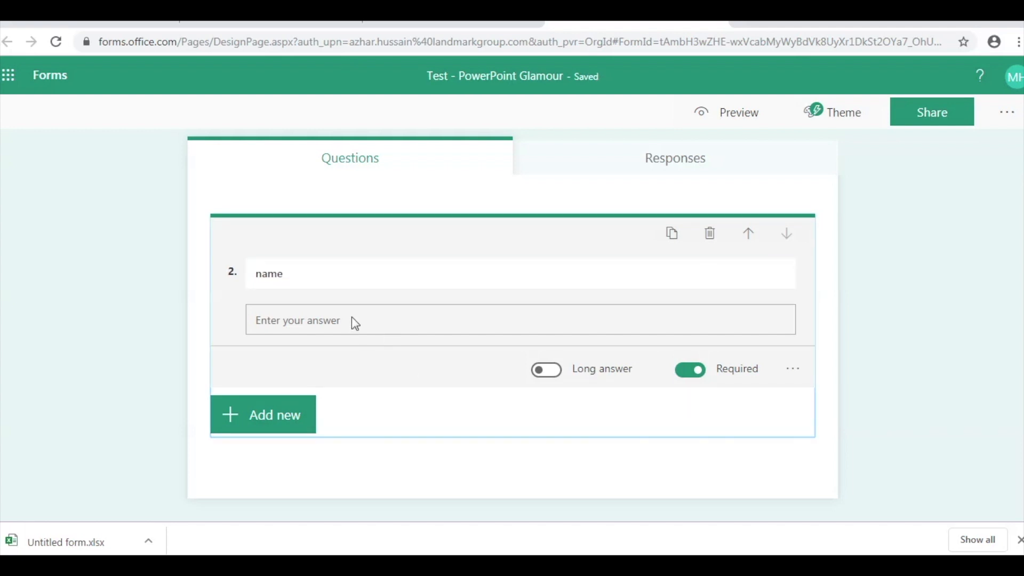
click(274, 417)
scroll(350, 495, down, 3)
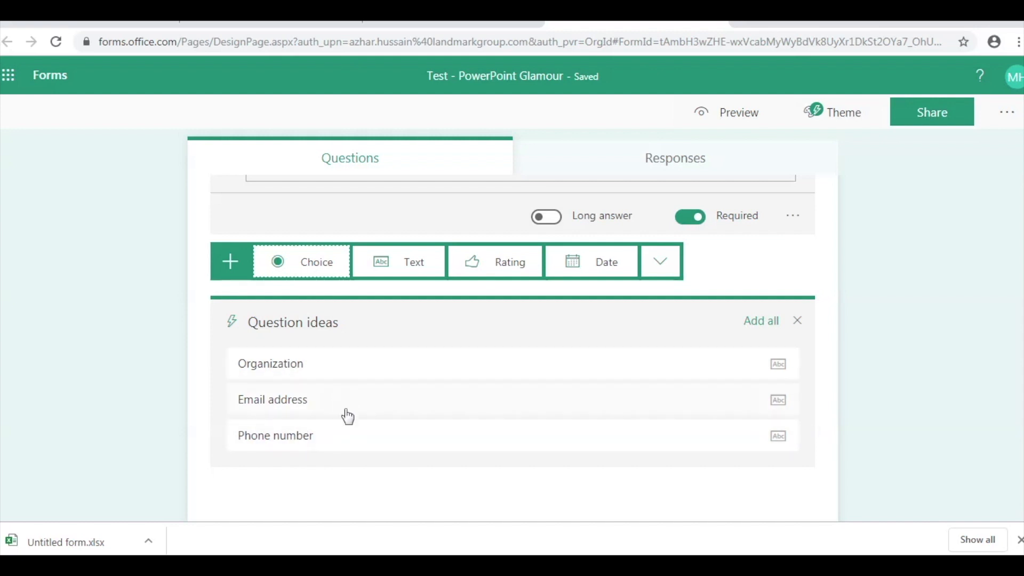
scroll(343, 417, up, 2)
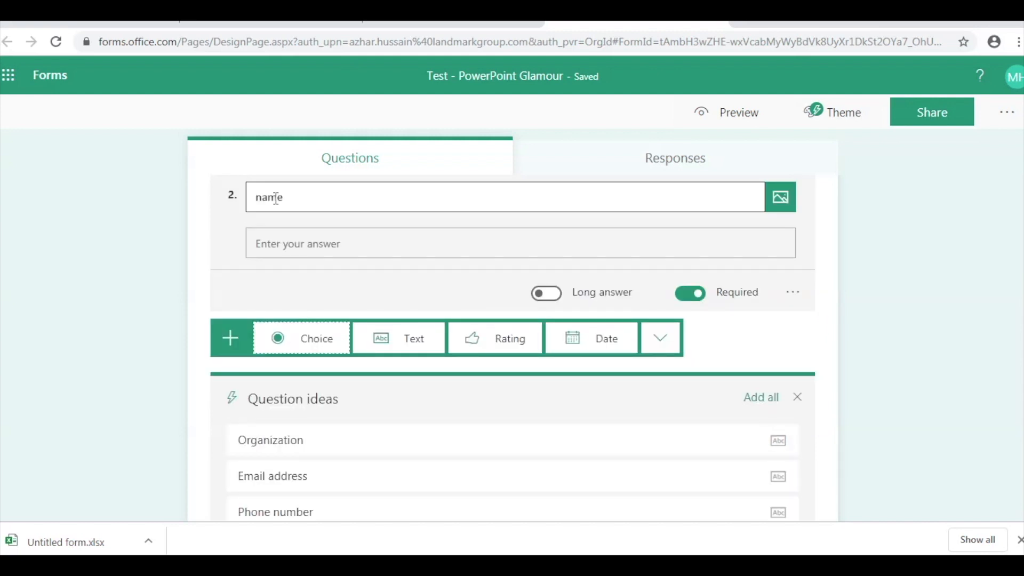
scroll(379, 453, down, 2)
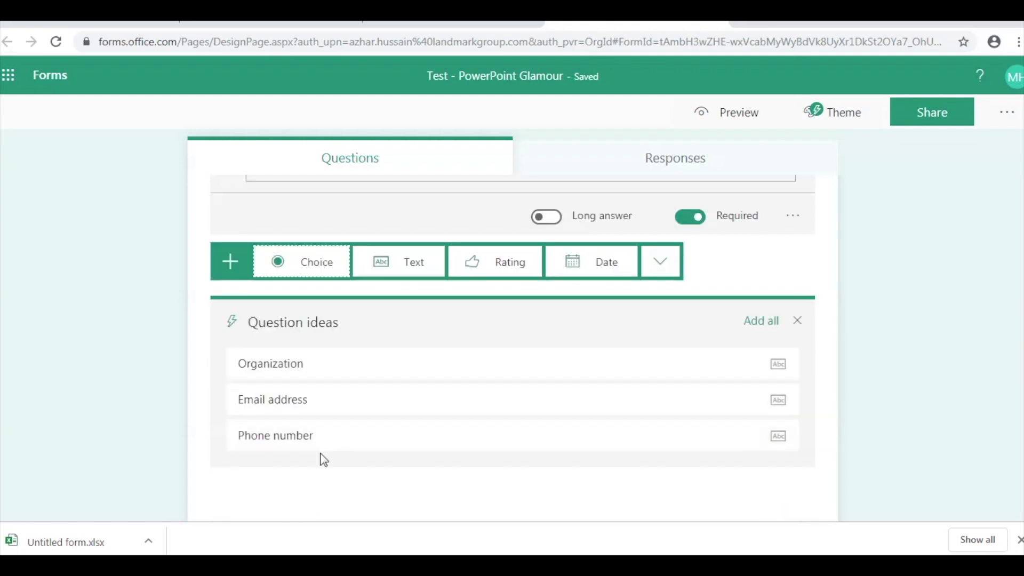
- Add the Organization, Email address and Phone number question ideas as questions 3–5
click(342, 375)
click(352, 416)
click(350, 440)
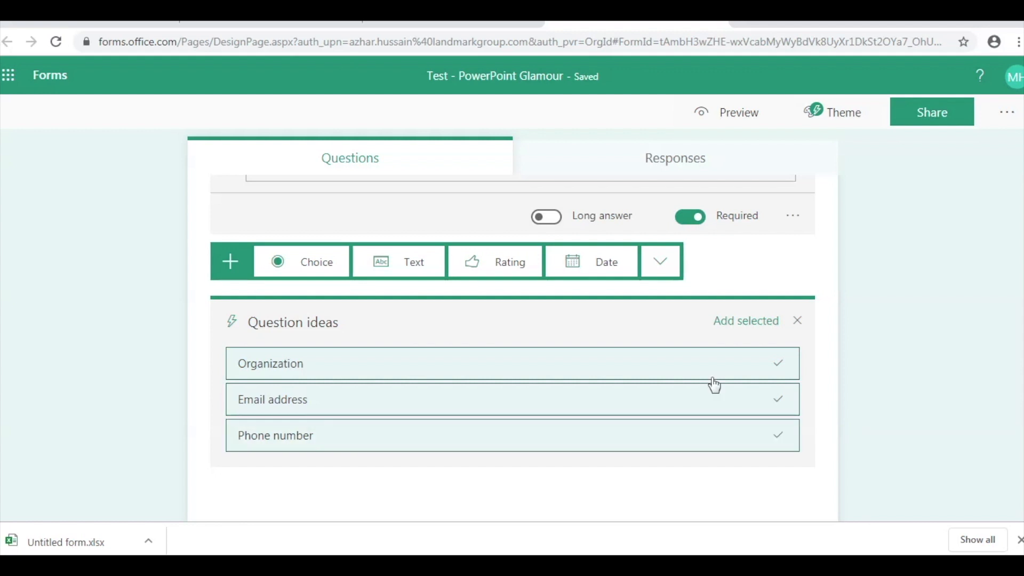
click(743, 326)
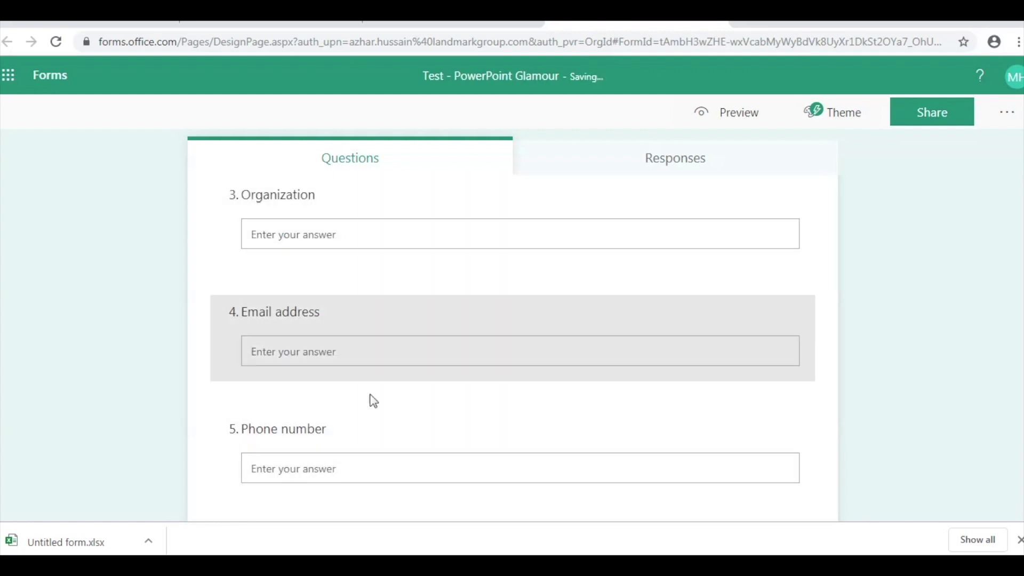
- Scroll through the five-question form to review it
scroll(205, 401, down, 2)
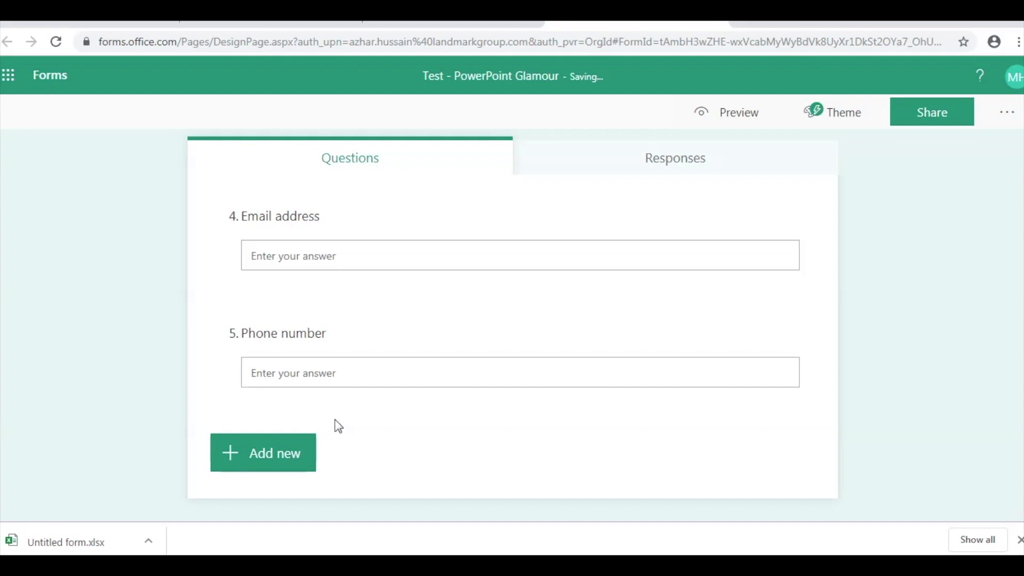
scroll(338, 427, up, 10)
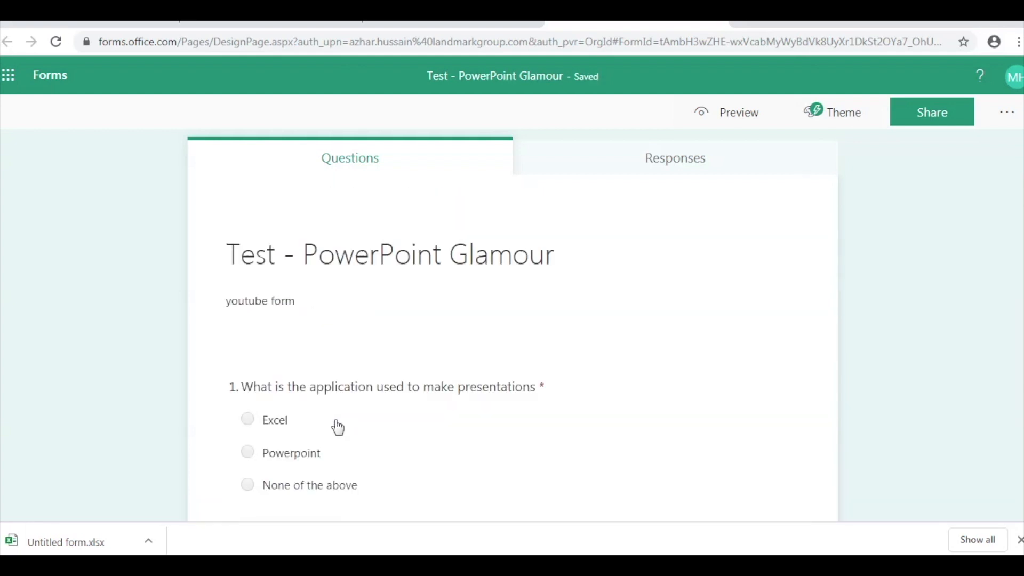
scroll(336, 421, down, 6)
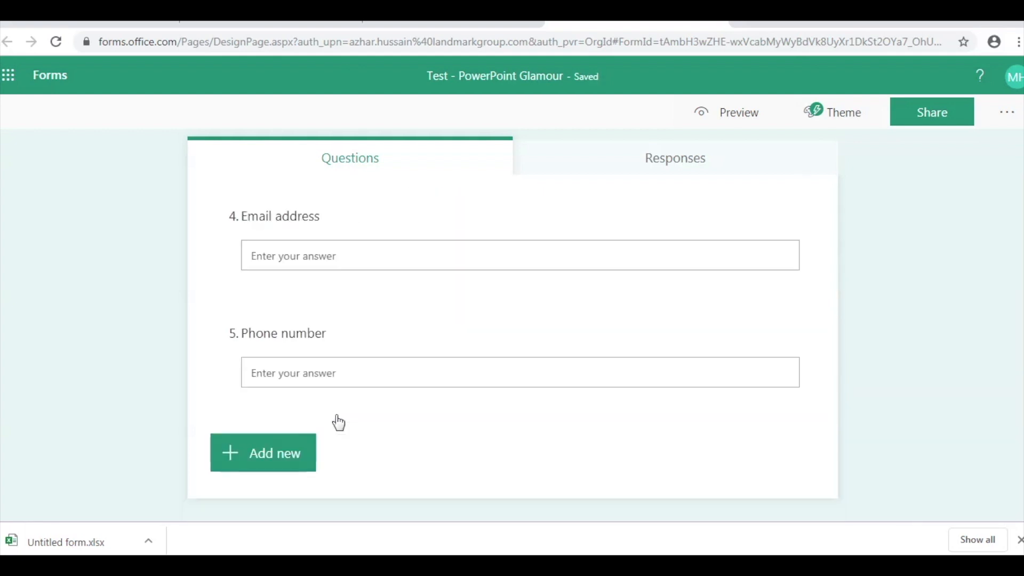
scroll(373, 416, up, 4)
scroll(411, 405, up, 3)
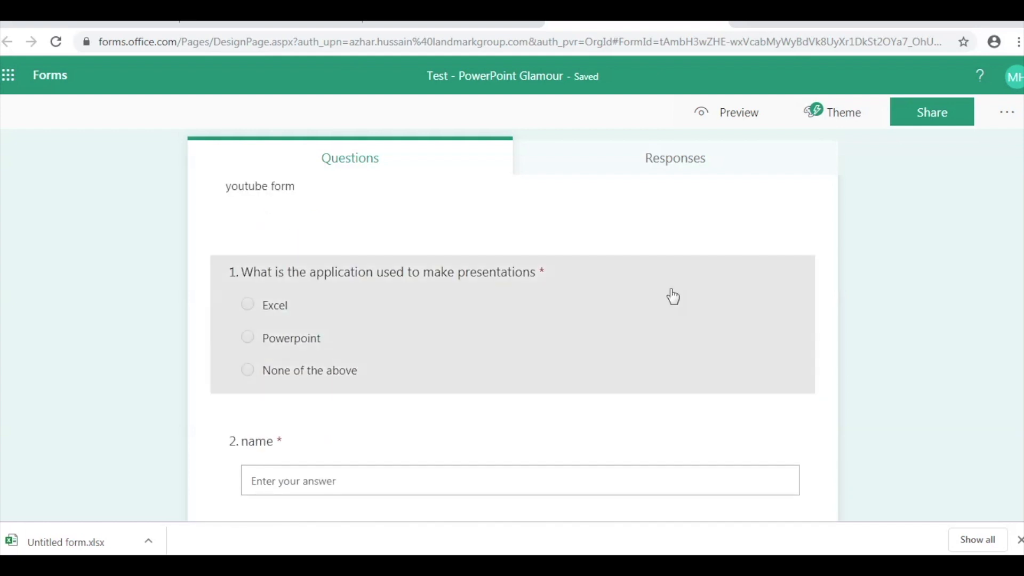
scroll(620, 306, down, 3)
scroll(619, 306, up, 5)
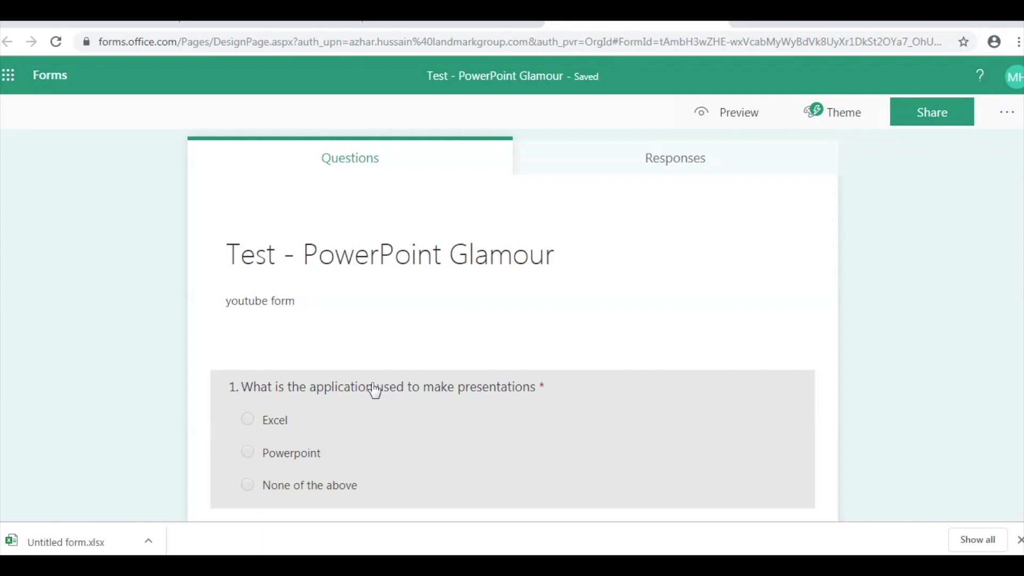
scroll(374, 391, down, 4)
scroll(457, 361, down, 4)
scroll(458, 362, up, 3)
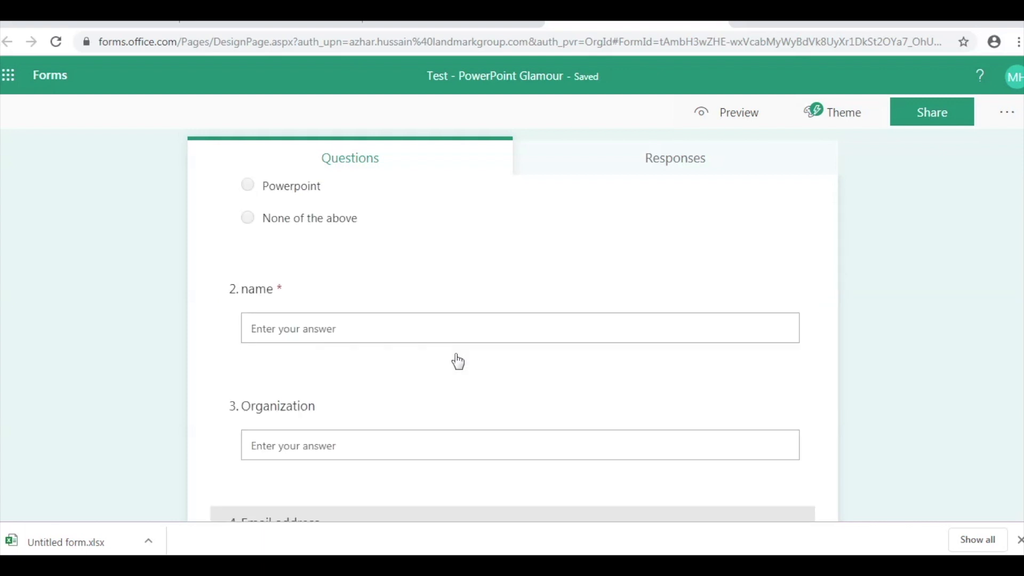
scroll(458, 362, up, 2)
scroll(458, 309, down, 7)
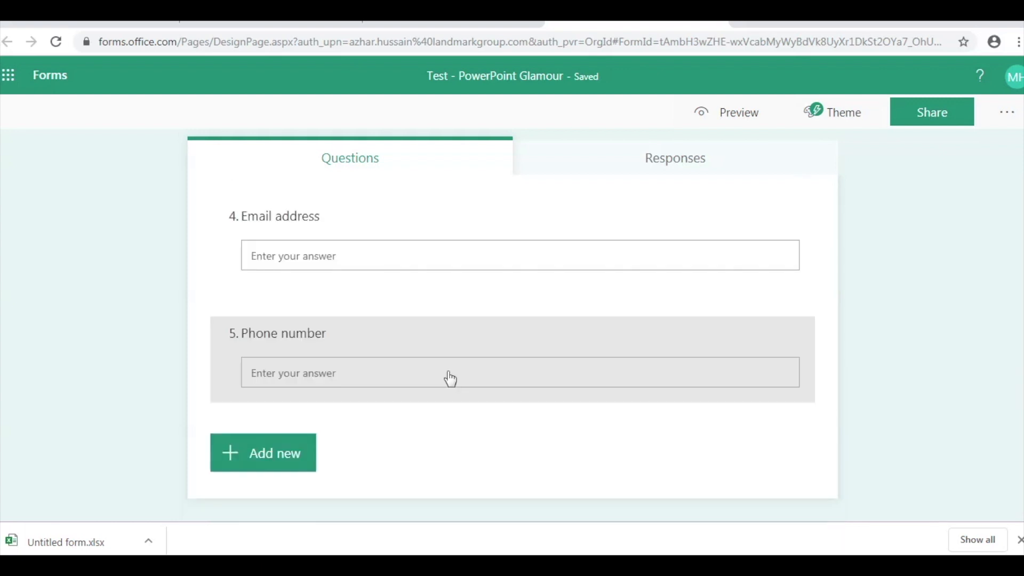
scroll(544, 380, up, 8)
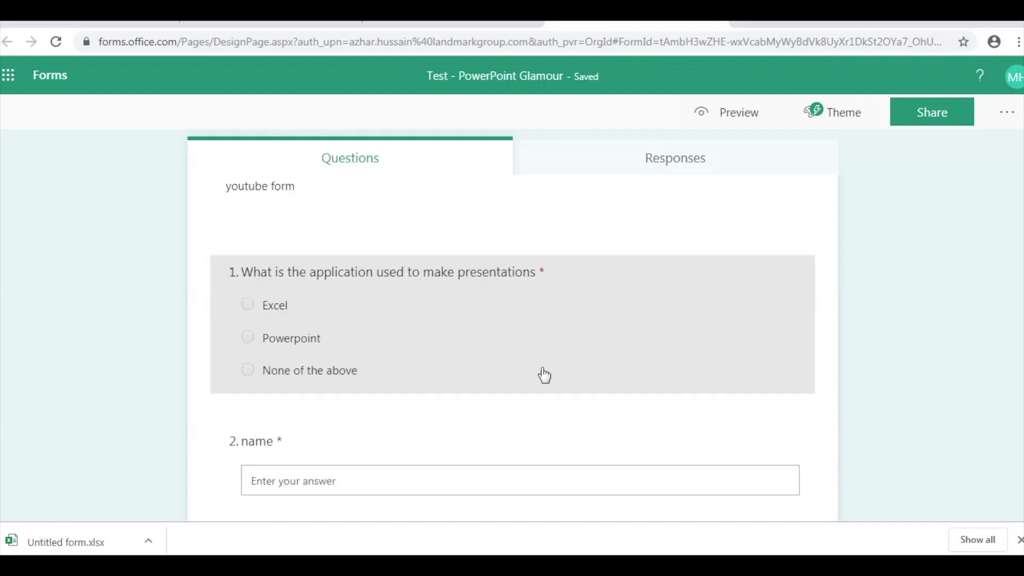
scroll(454, 329, up, 2)
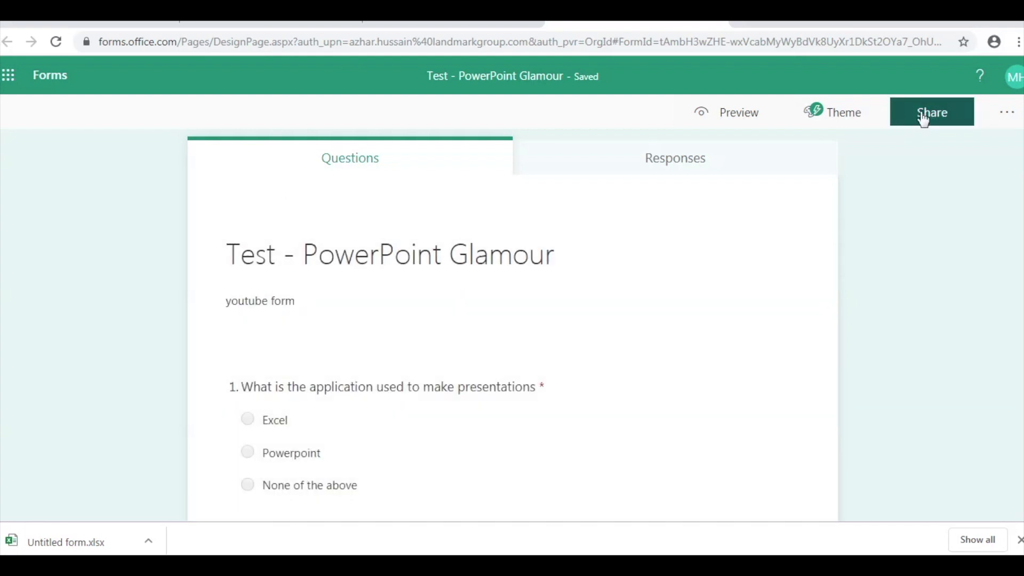
- Keep the form's responses limited to the organization and copy its response link
click(925, 119)
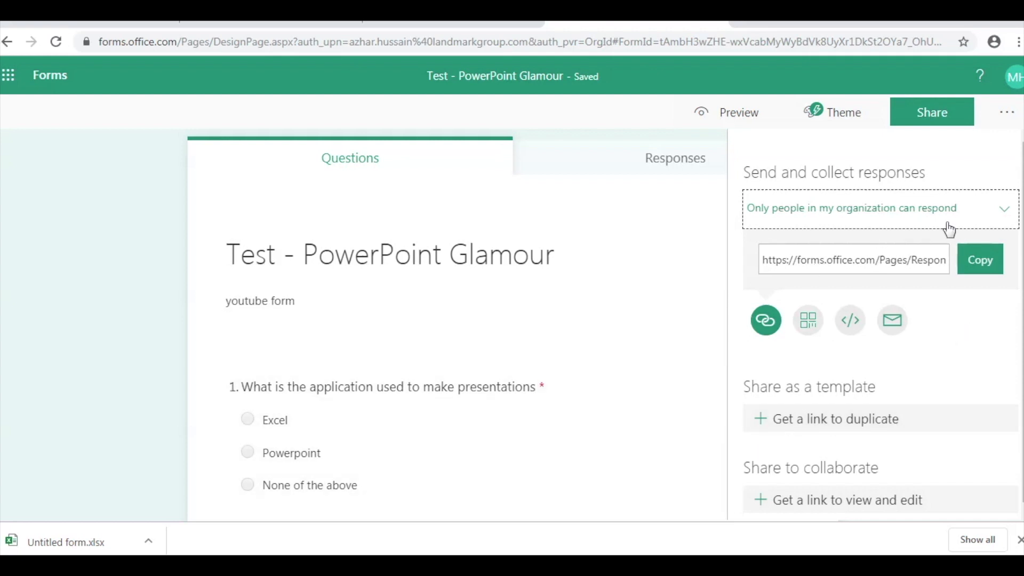
click(1006, 215)
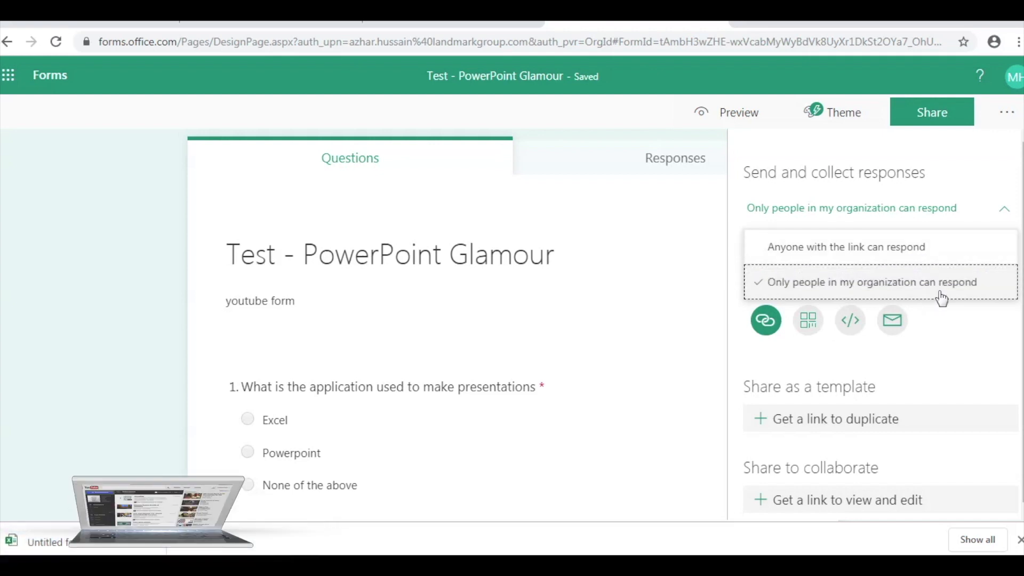
click(952, 342)
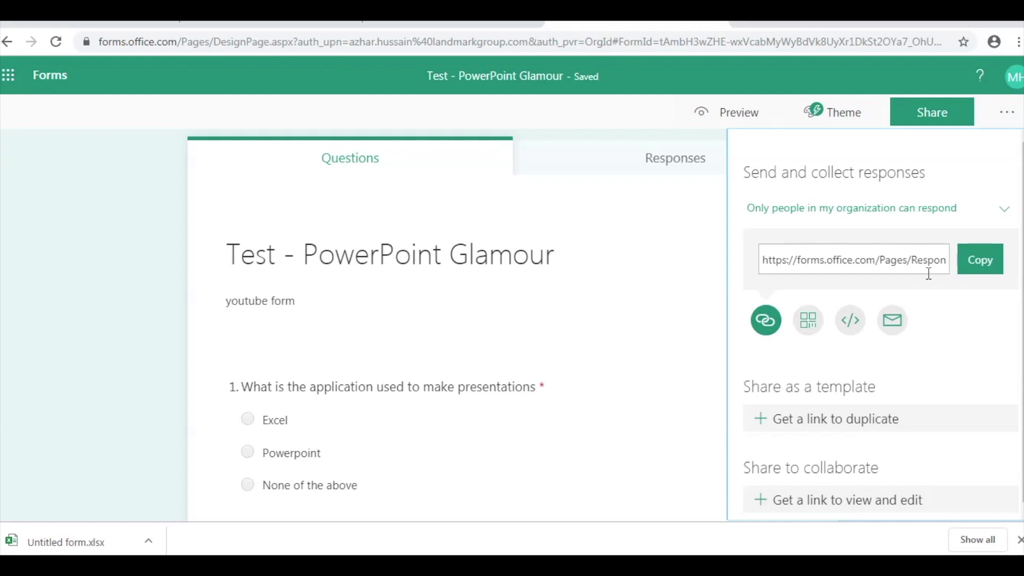
click(981, 264)
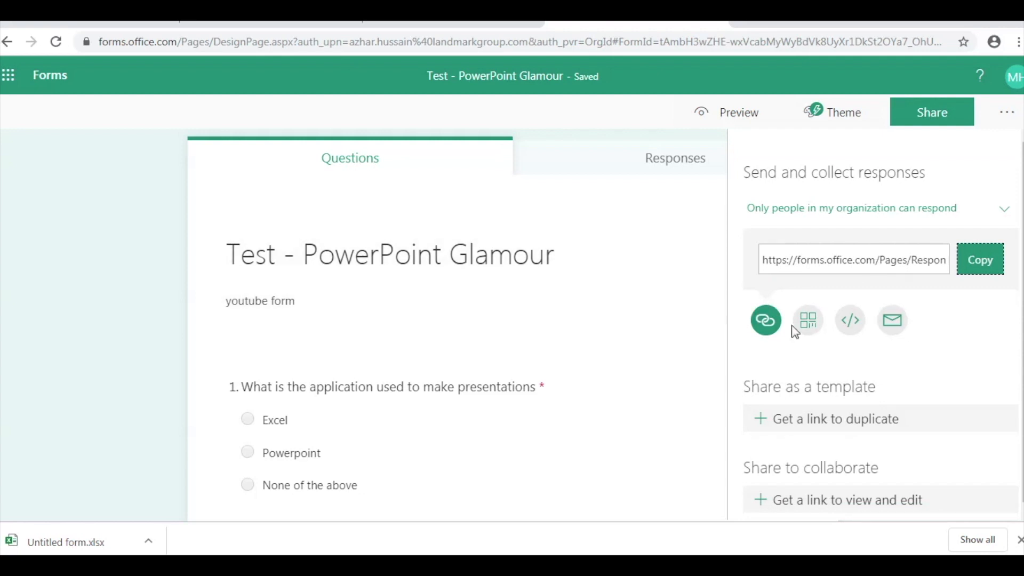
- View the survey's QR code, then show its iframe embed code
click(808, 321)
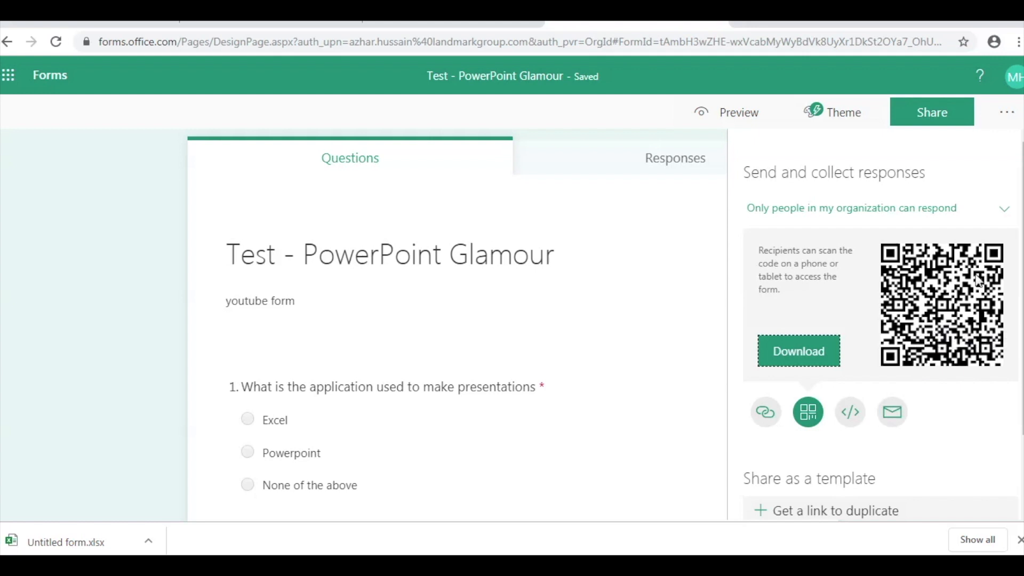
click(852, 415)
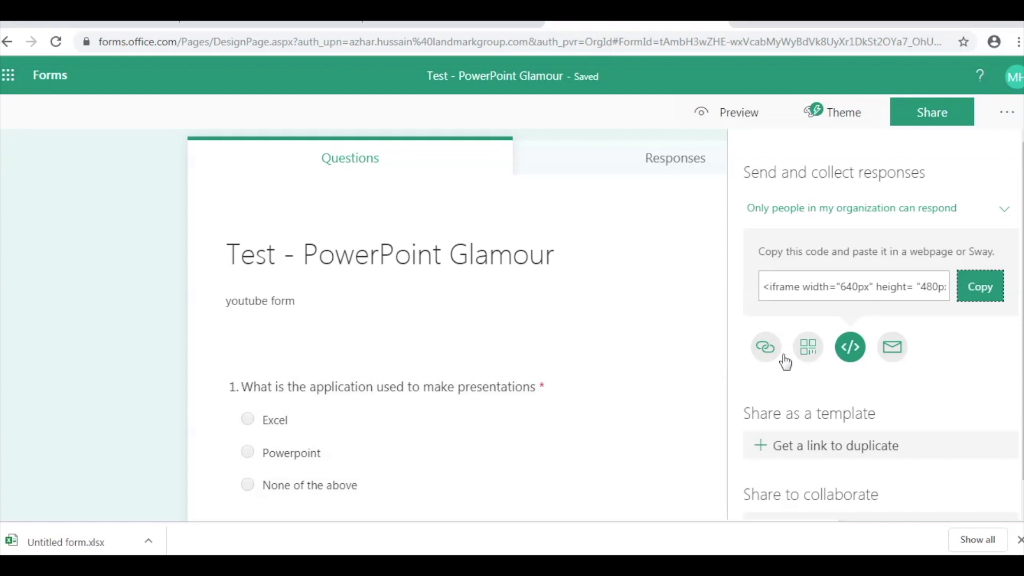
scroll(943, 387, down, 1)
- Start a full-screen slide show of the slide with the embedded 'Test - PowerPoint Glamour' form
scroll(943, 388, up, 1)
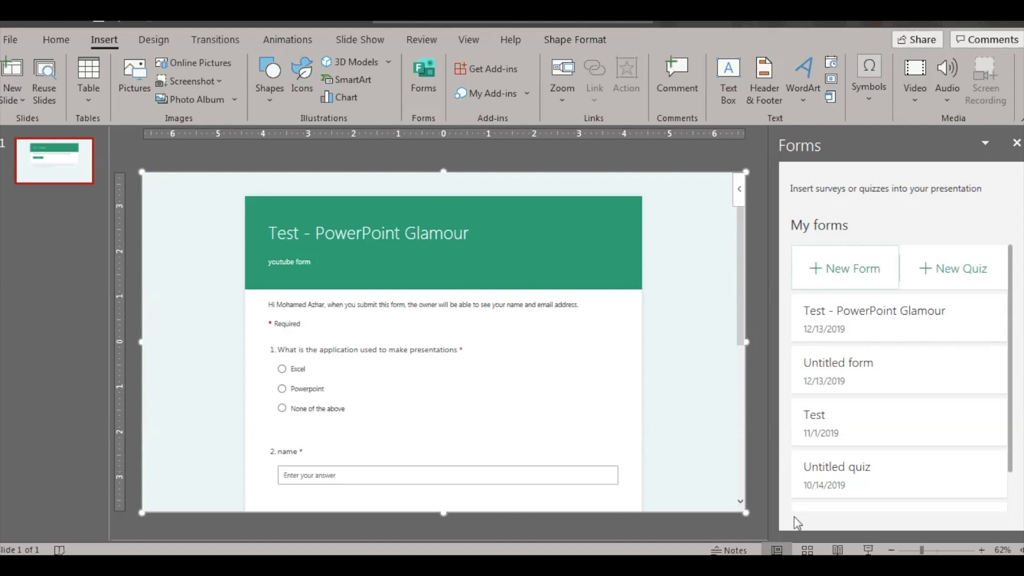
click(867, 550)
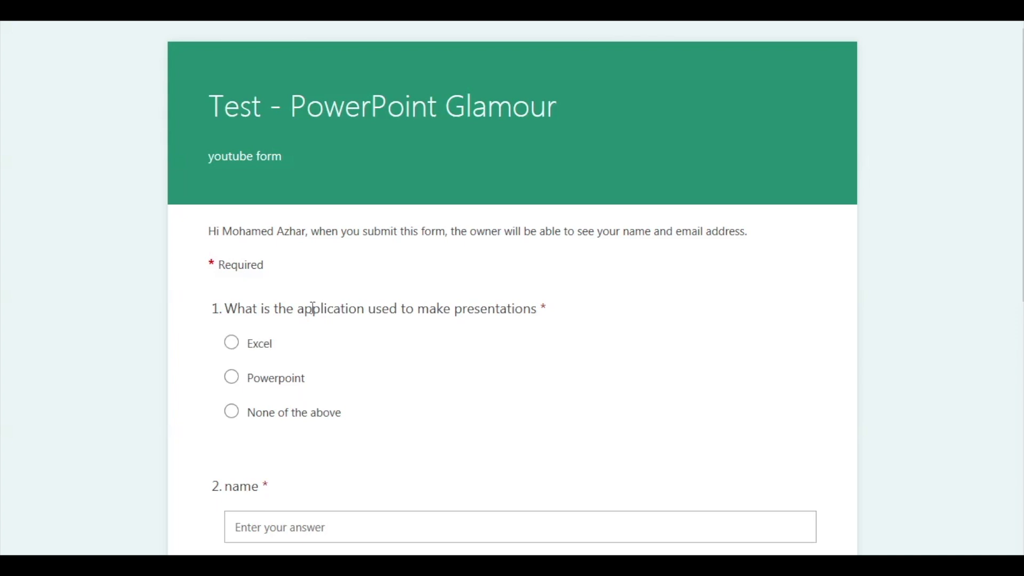
- Answer the survey with Powerpoint and enter the name Powerpoint Glamour
click(232, 378)
scroll(389, 453, down, 3)
click(370, 348)
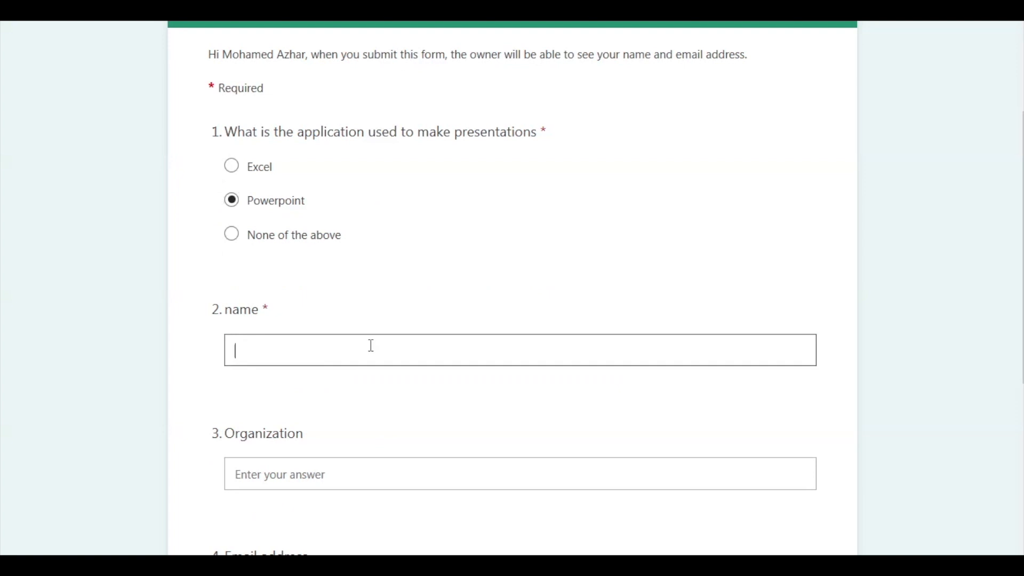
text(Powerpo)
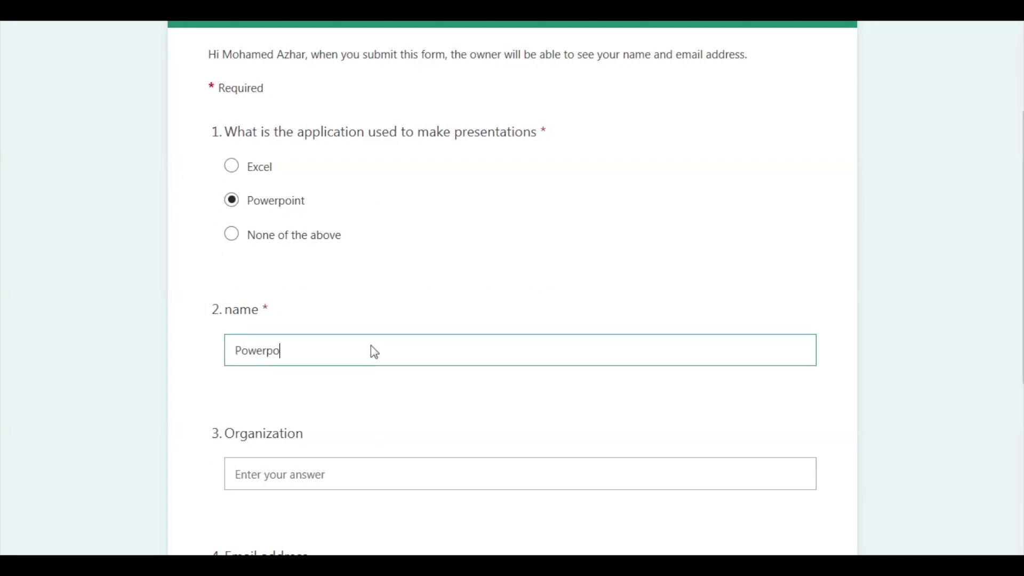
text(int Glamour)
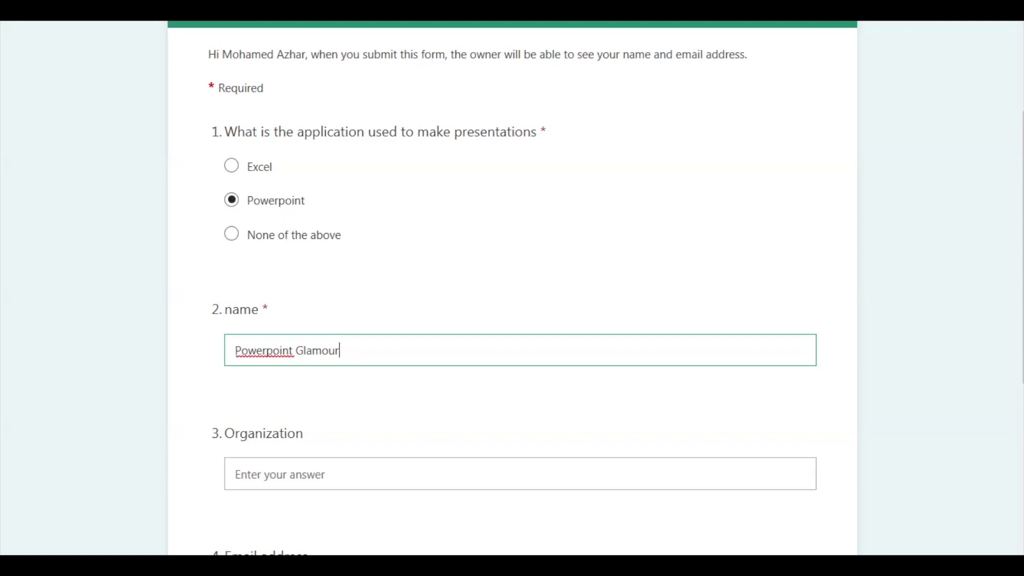
click(366, 533)
- Fill in organization PPG and the contact e-mail address, then submit the survey
click(384, 478)
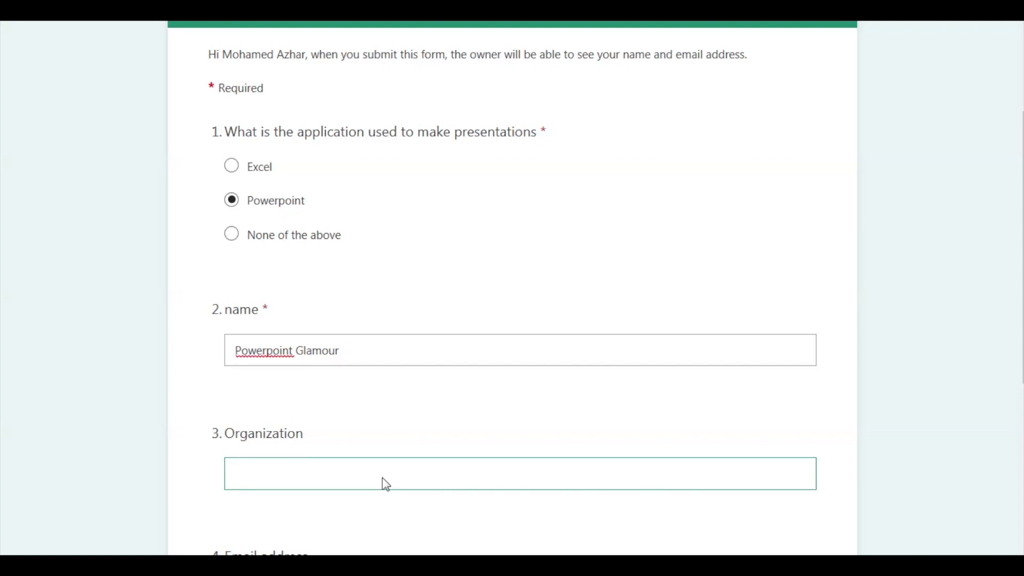
text(PPG)
scroll(513, 288, down, 3)
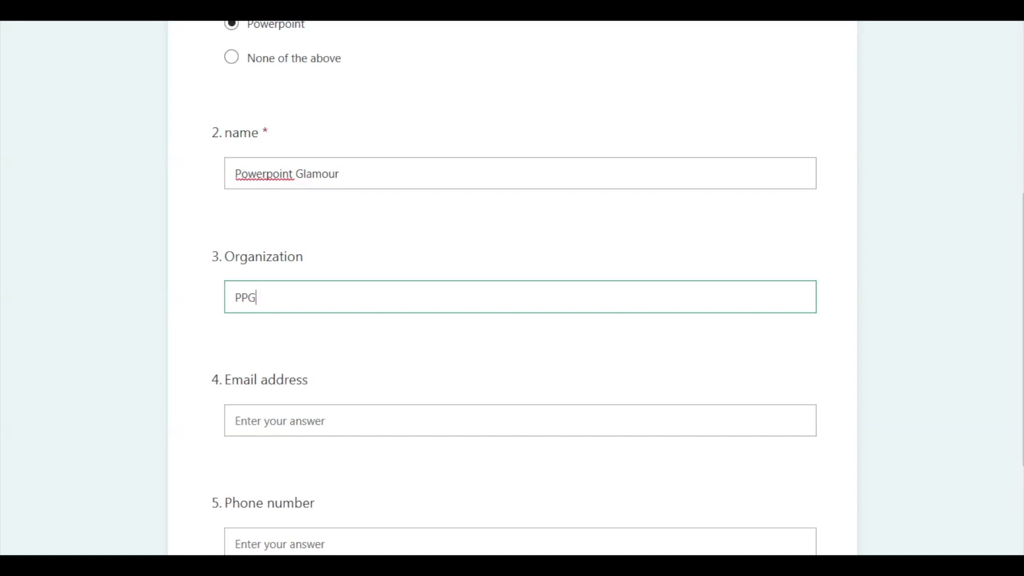
click(442, 428)
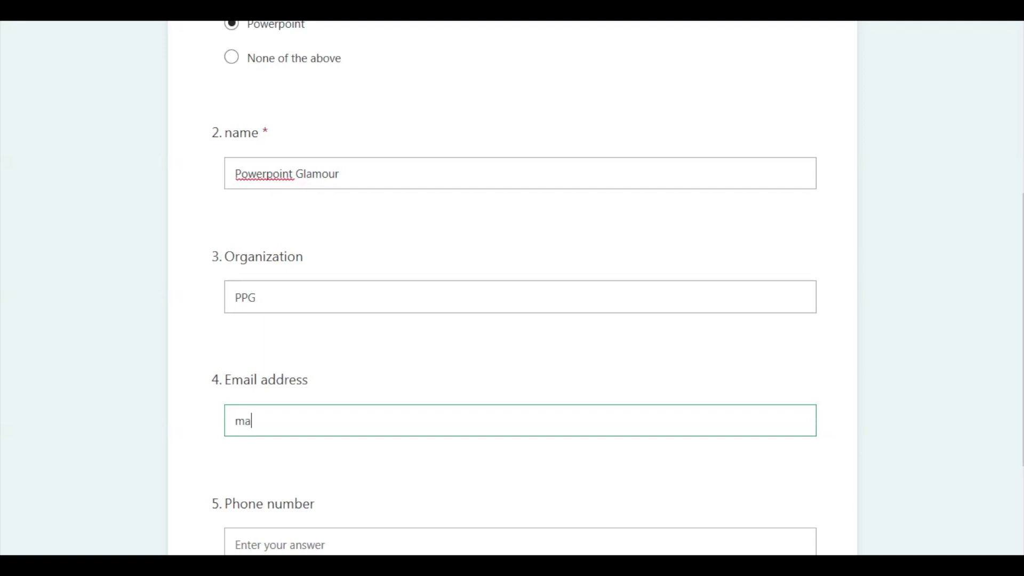
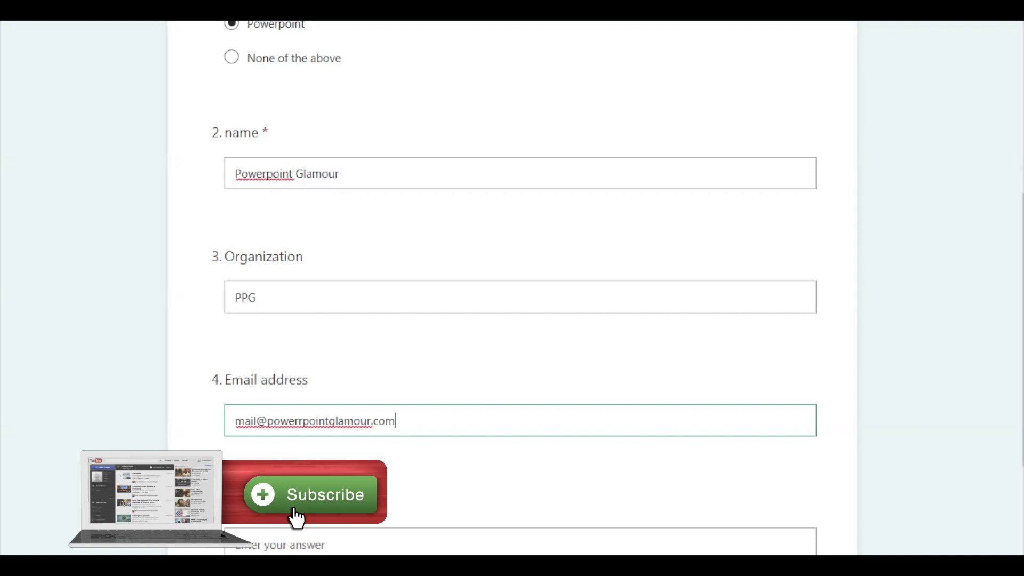
scroll(512, 288, down, 3)
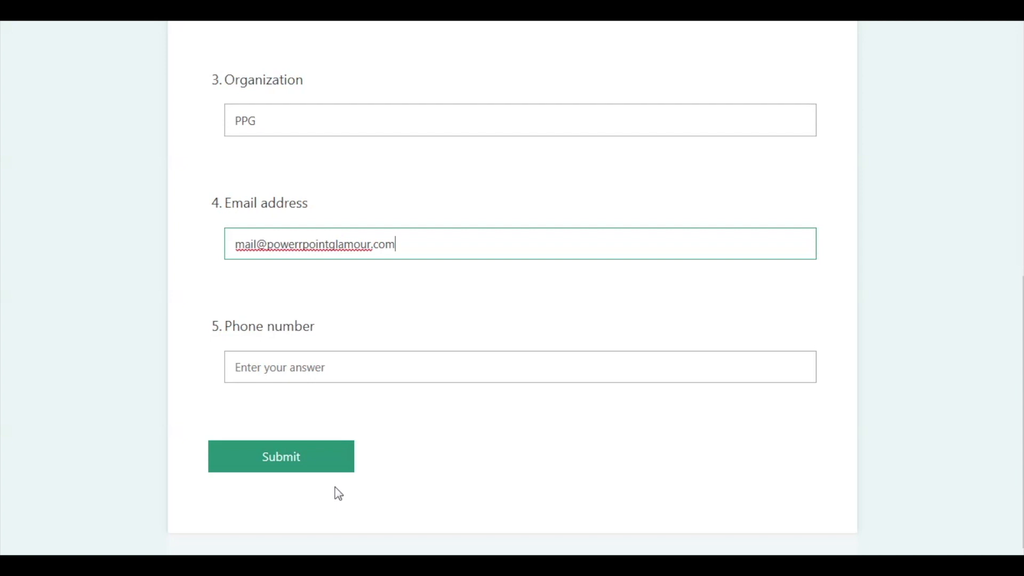
scroll(388, 377, up, 6)
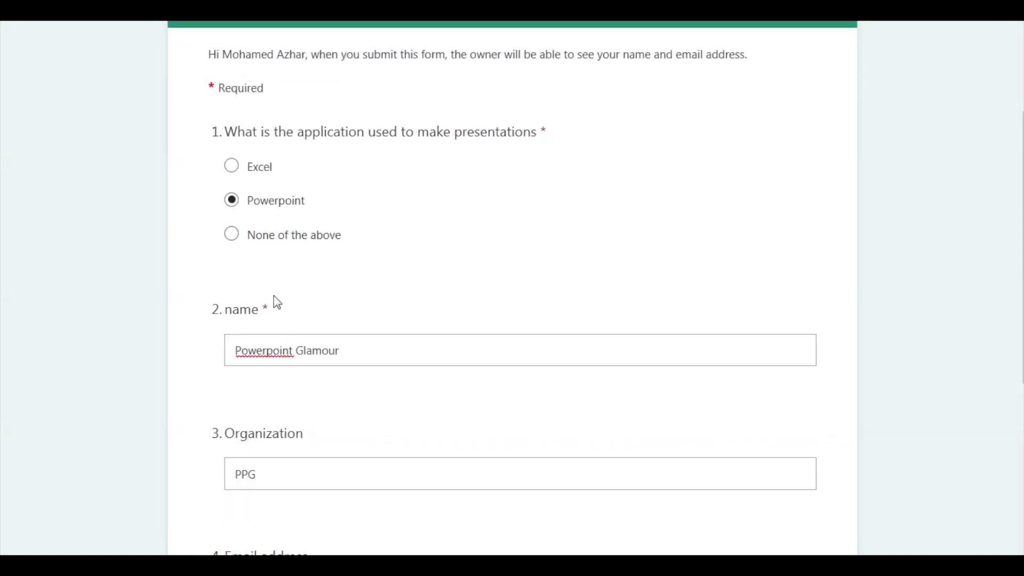
scroll(379, 372, down, 7)
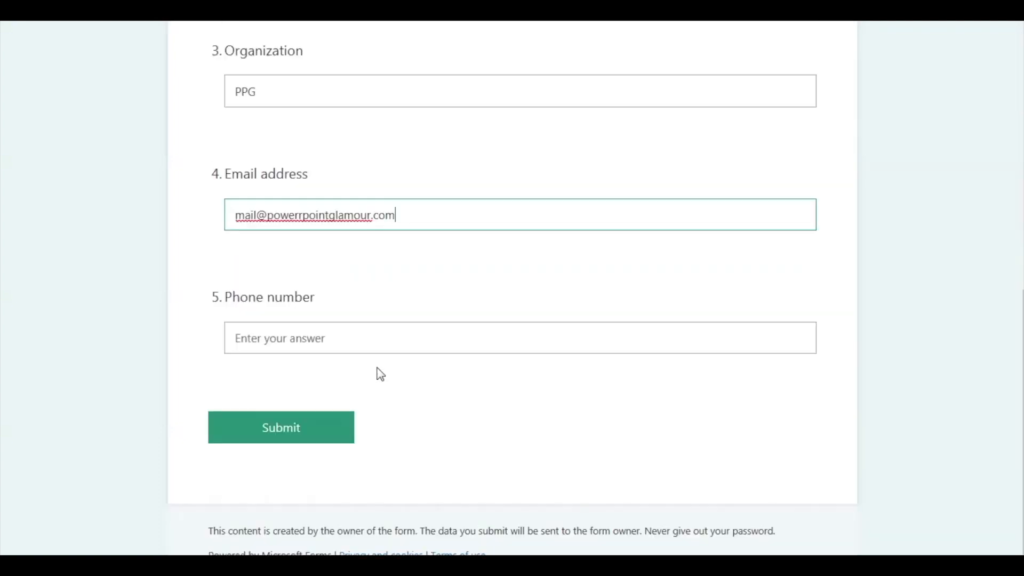
click(322, 430)
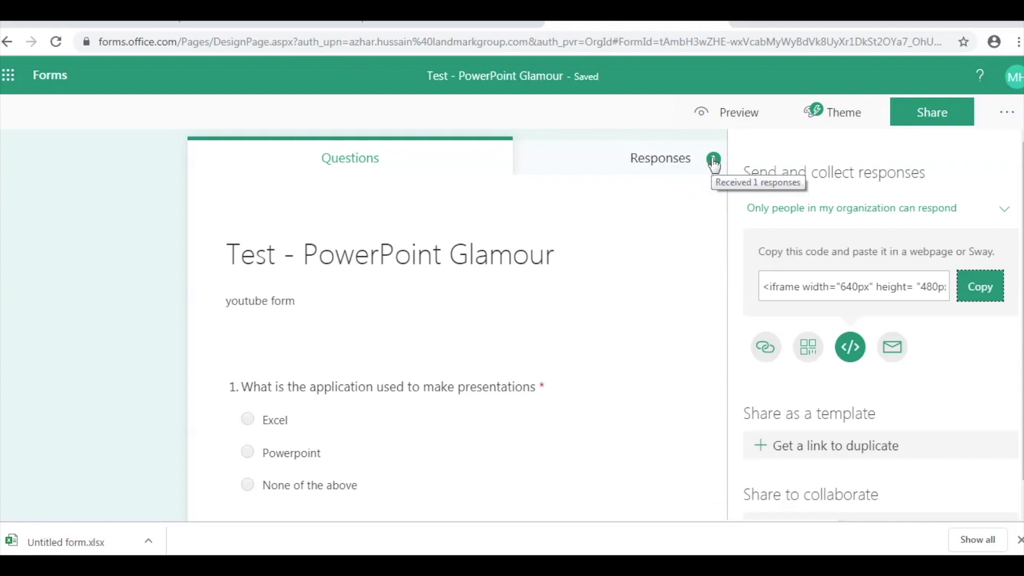
- Review the survey's Responses summary showing the single received response
click(673, 166)
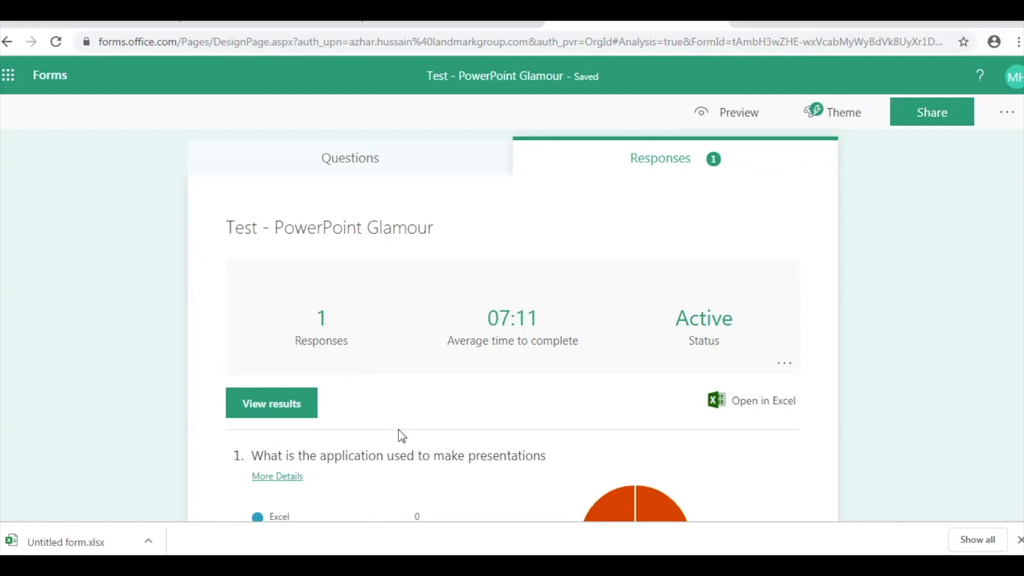
scroll(404, 421, down, 3)
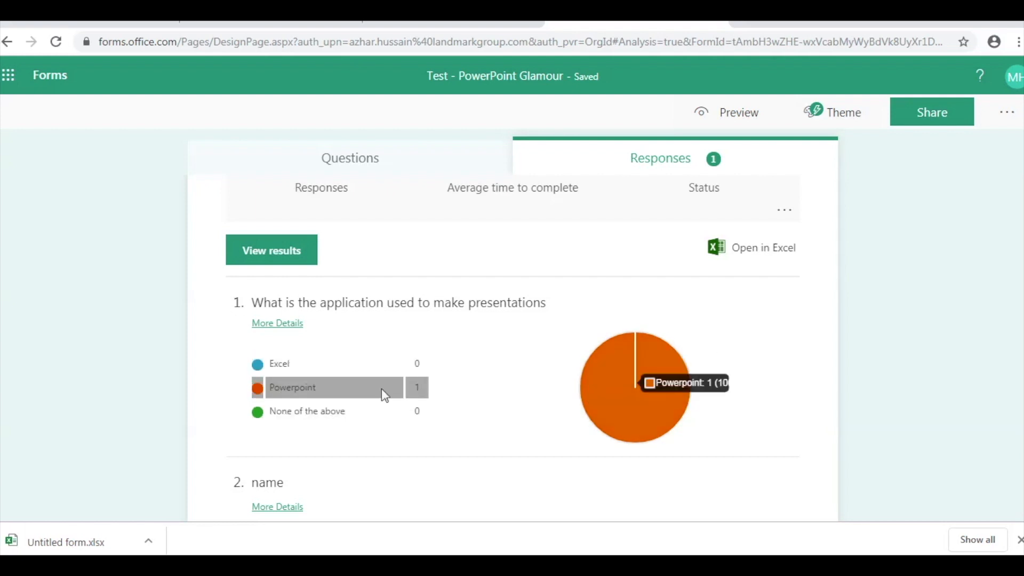
scroll(507, 439, down, 3)
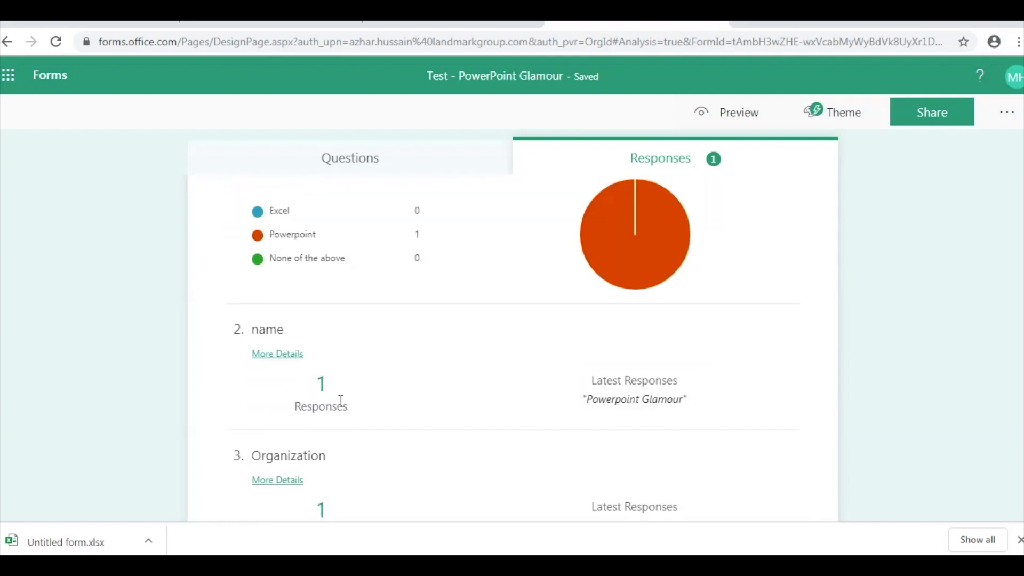
scroll(575, 407, down, 6)
scroll(575, 406, up, 9)
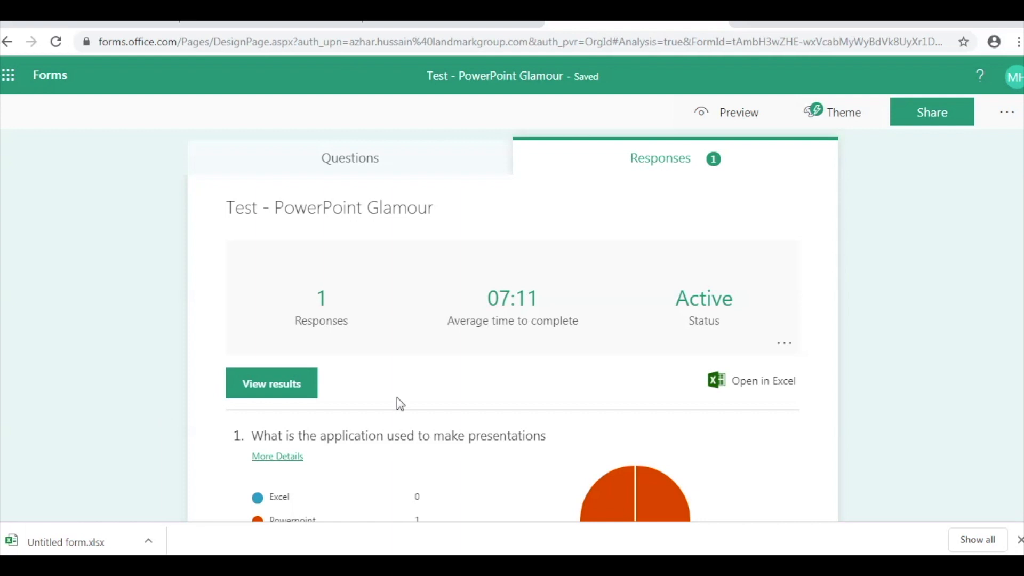
scroll(448, 401, down, 3)
scroll(448, 402, down, 3)
scroll(448, 401, up, 3)
scroll(448, 408, up, 2)
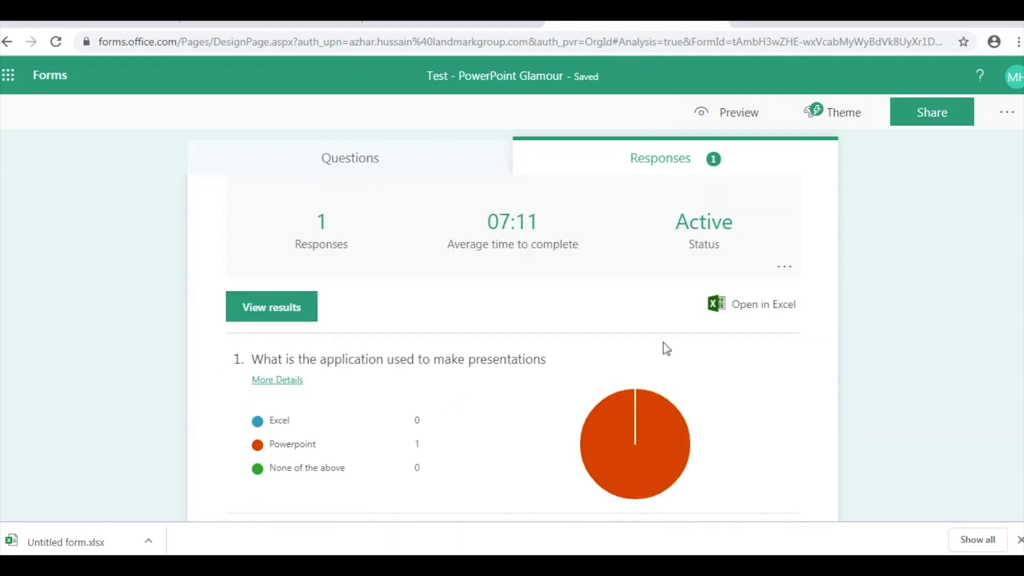
- Export the survey responses to an Excel workbook with Open in Excel
click(752, 317)
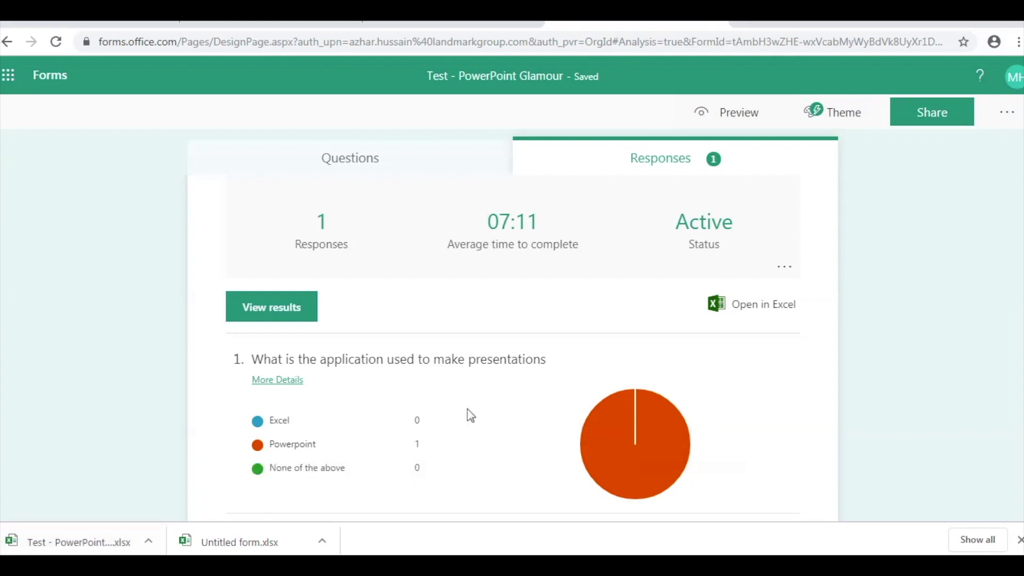
scroll(527, 383, down, 4)
scroll(527, 383, up, 6)
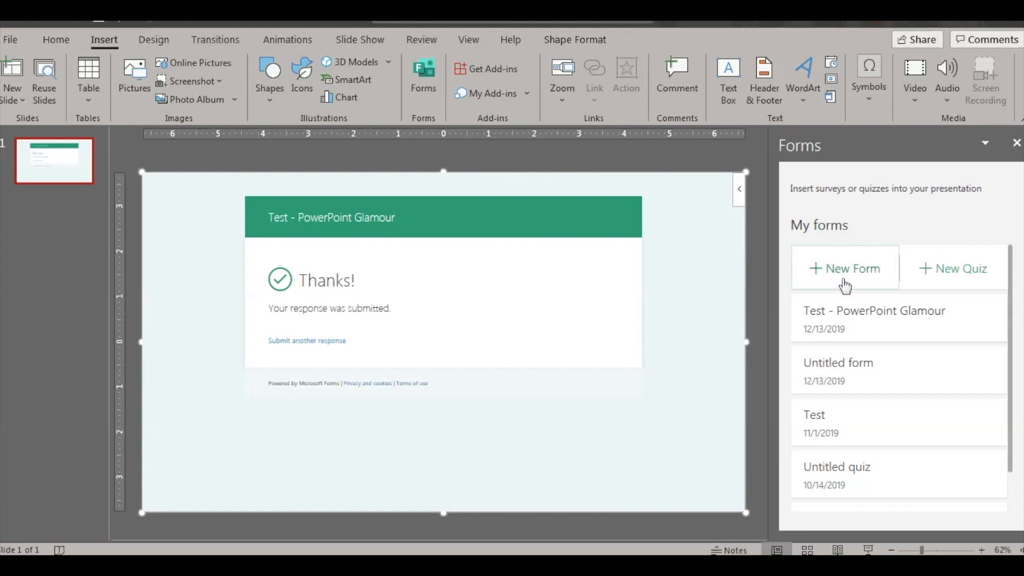
- Create a new blank quiz from PowerPoint's Forms pane
click(959, 276)
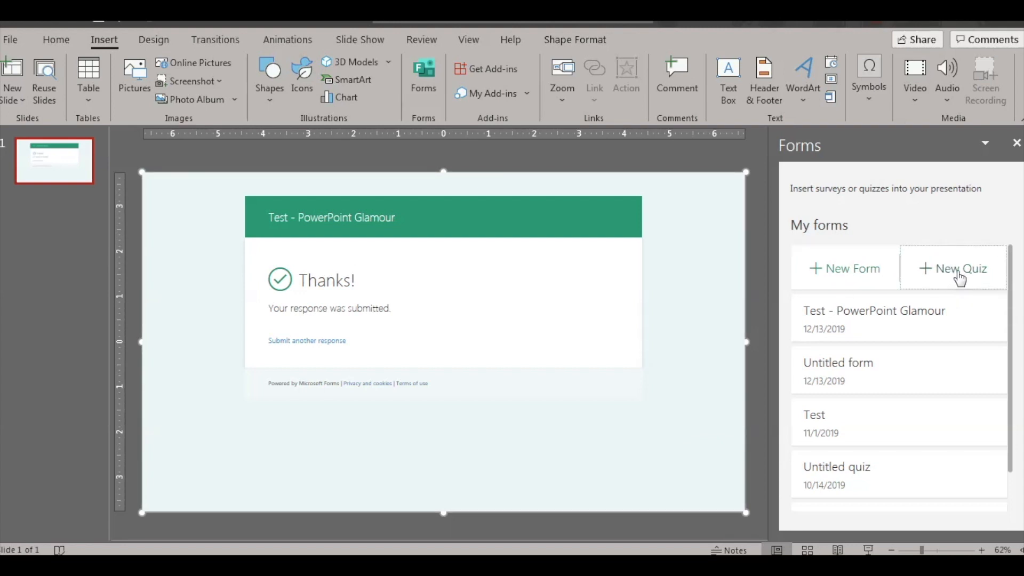
click(959, 277)
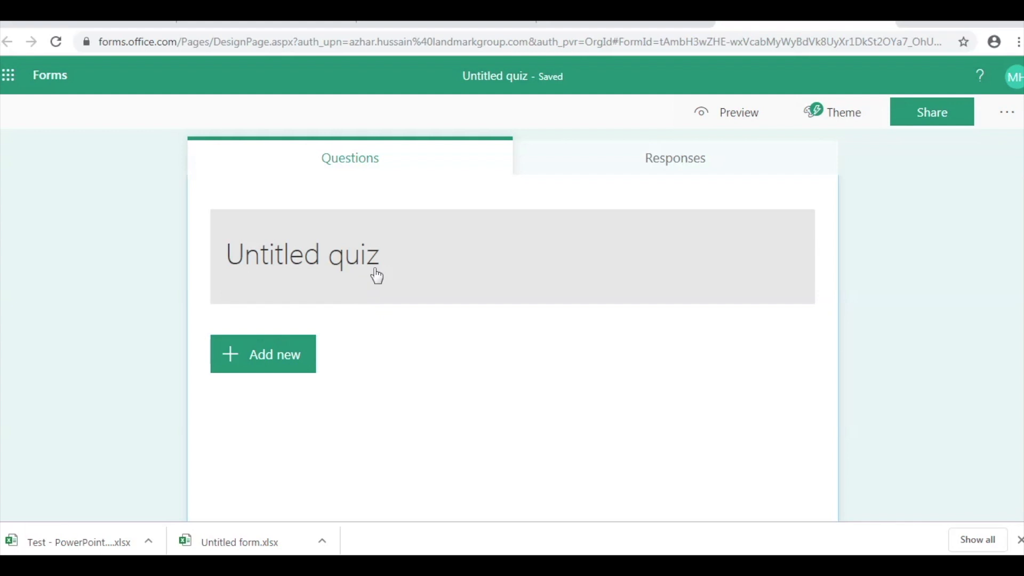
- Rename the quiz title from Untitled to 'Powerpoint Glamour quiz'
click(379, 267)
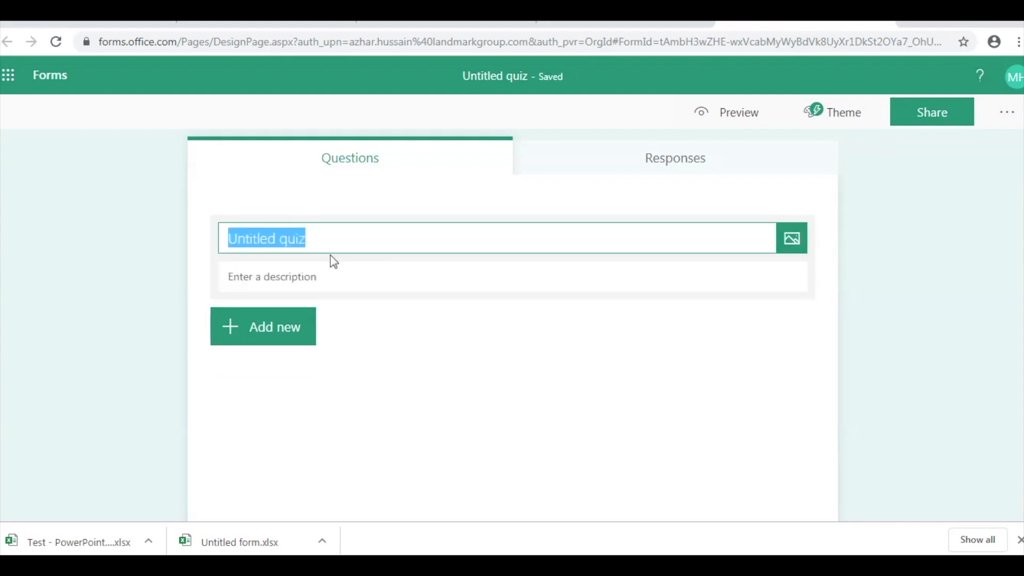
drag(281, 240, 201, 245)
text(Powerpoint )
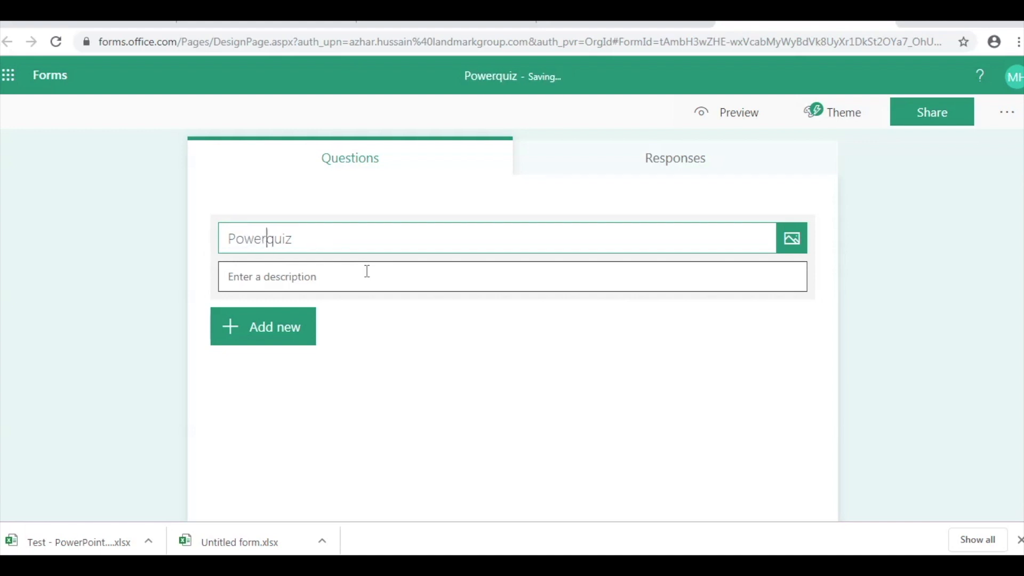
text(Glamour)
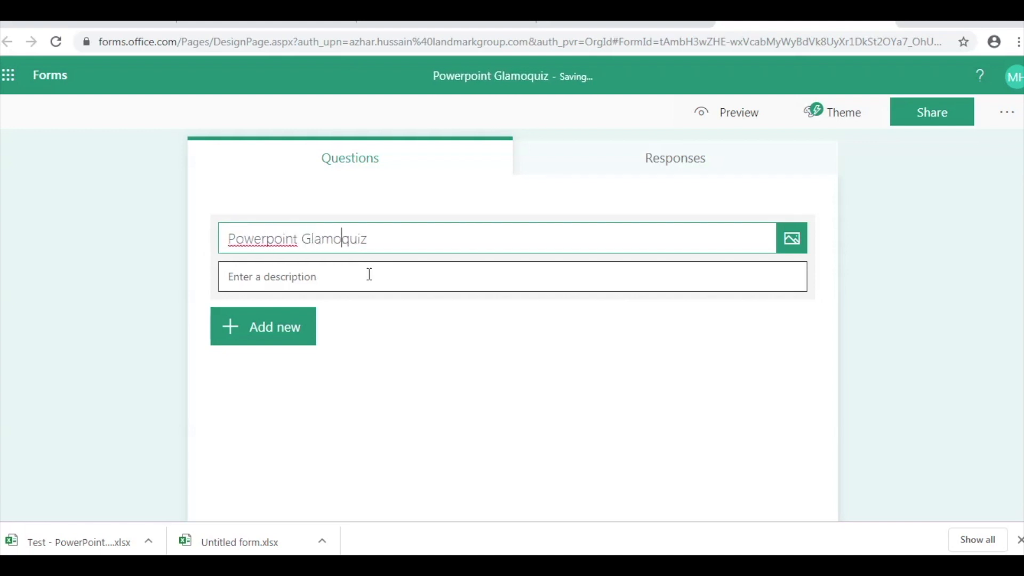
- Add a required rating question 'How do you rate the channel'
click(305, 342)
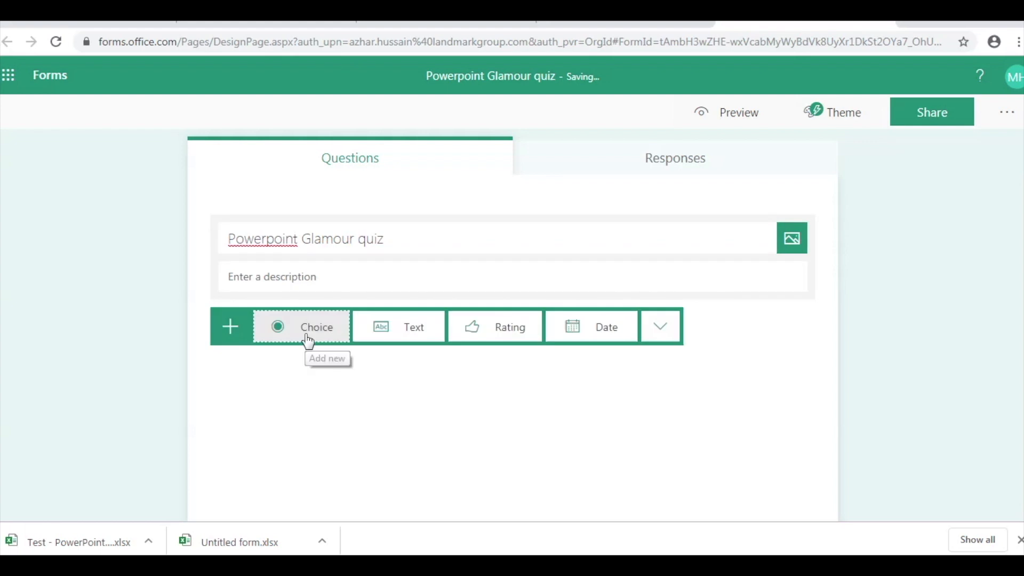
click(512, 337)
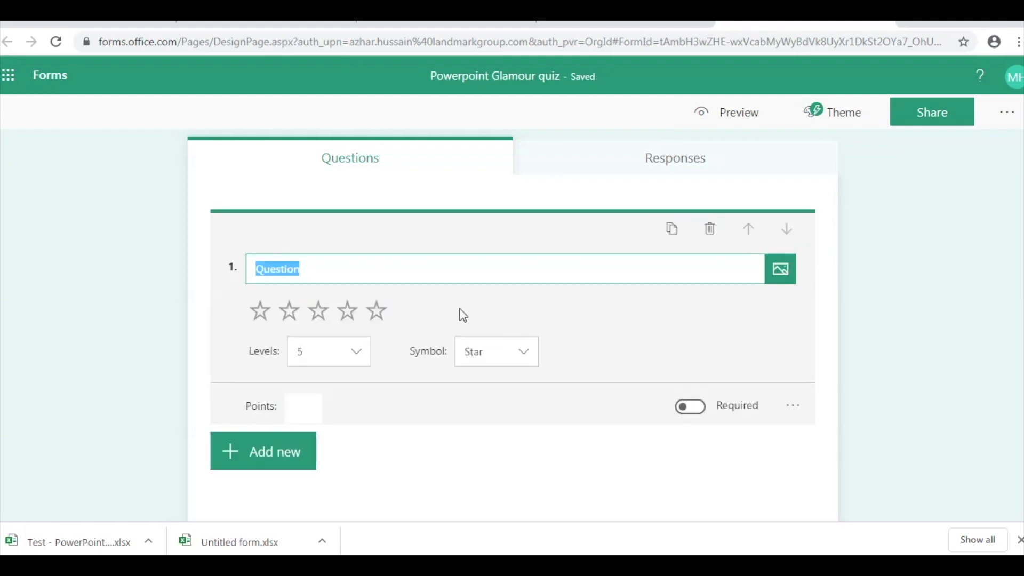
text(How do you rate the channel)
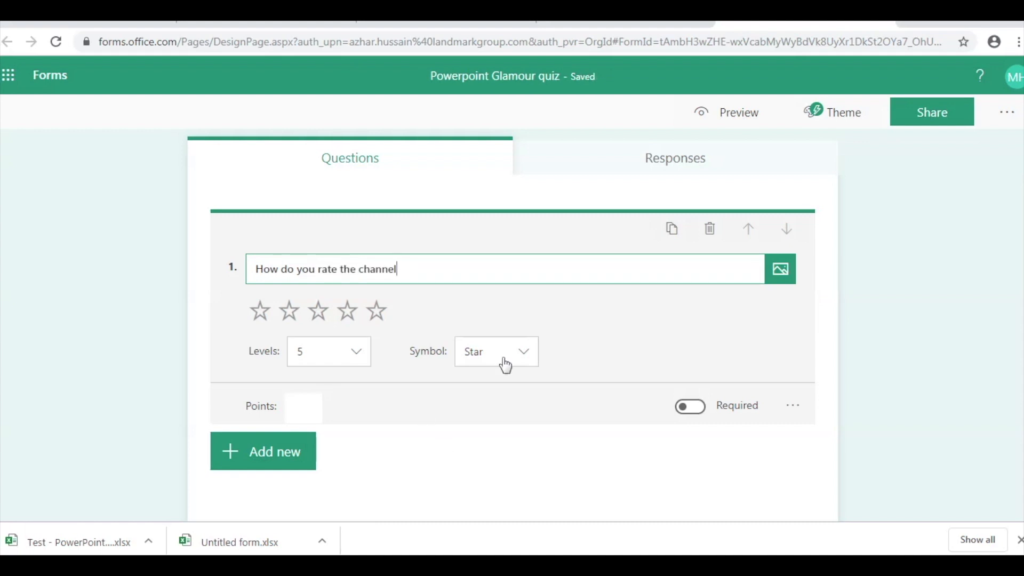
click(691, 407)
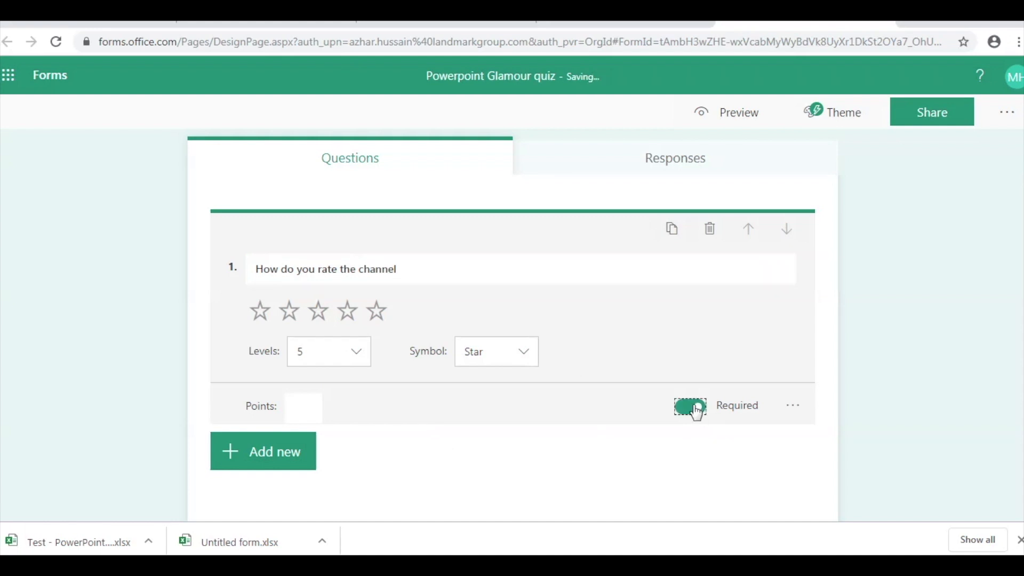
click(269, 451)
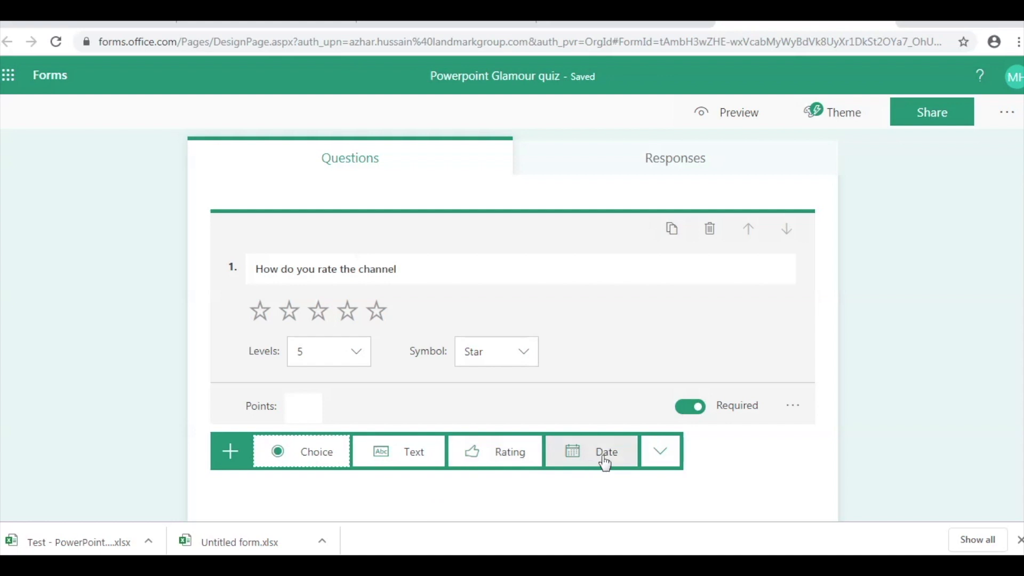
- Add a Date question 'what is the date today' as question 2 and finish editing it
click(660, 460)
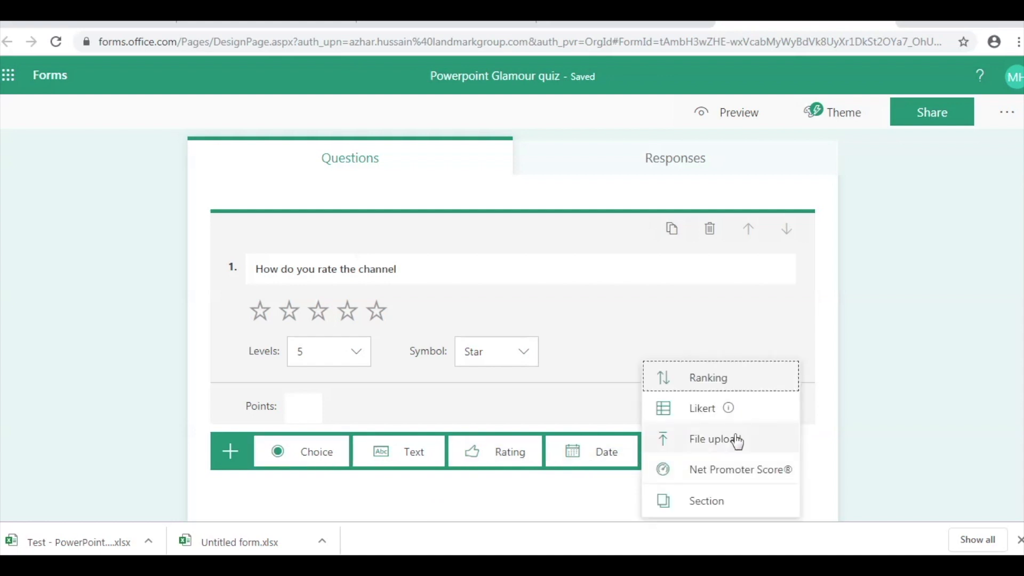
click(605, 454)
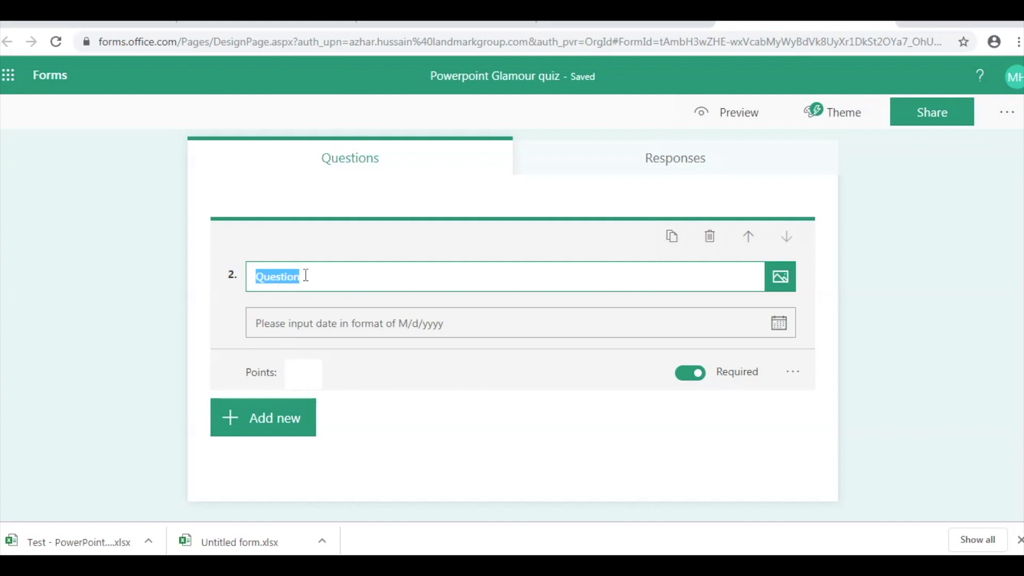
text(what is the date today)
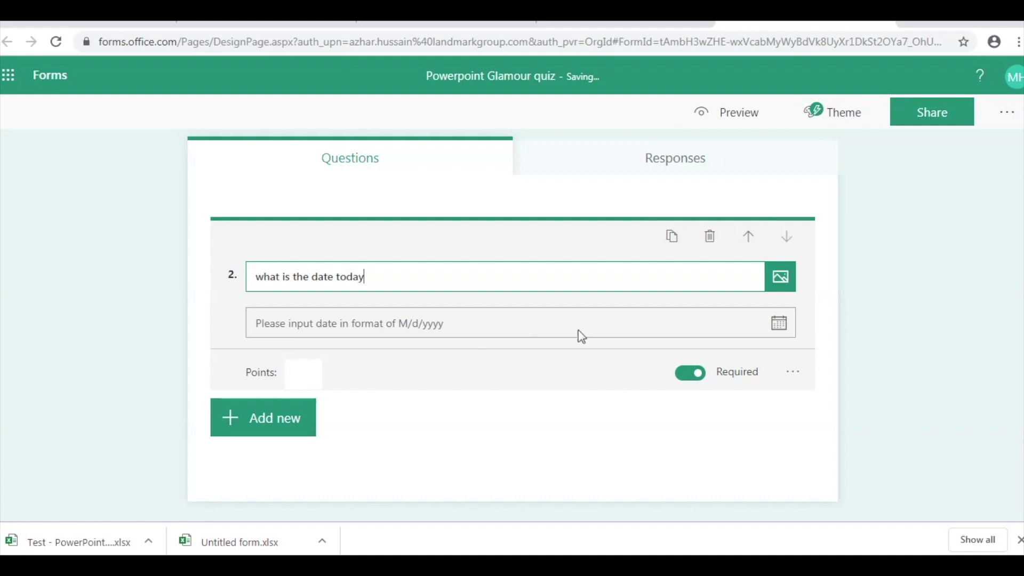
click(427, 411)
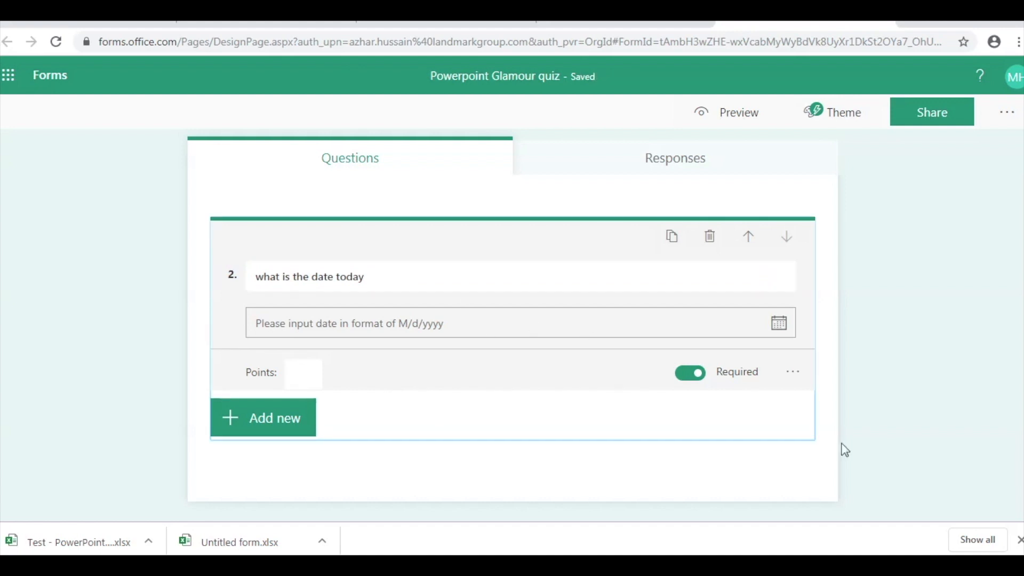
scroll(658, 430, up, 2)
scroll(512, 415, up, 1)
scroll(512, 419, down, 2)
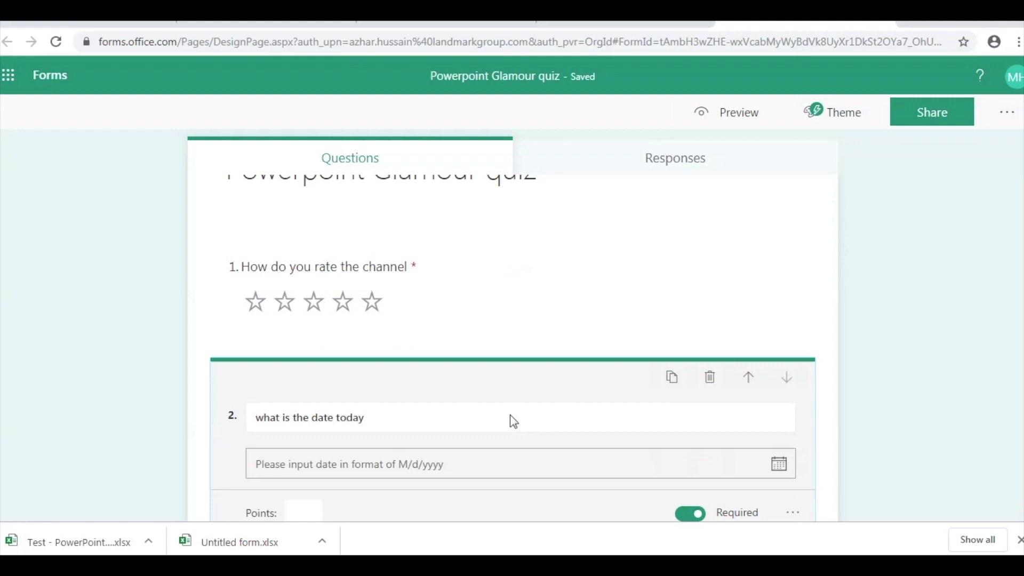
scroll(514, 422, down, 3)
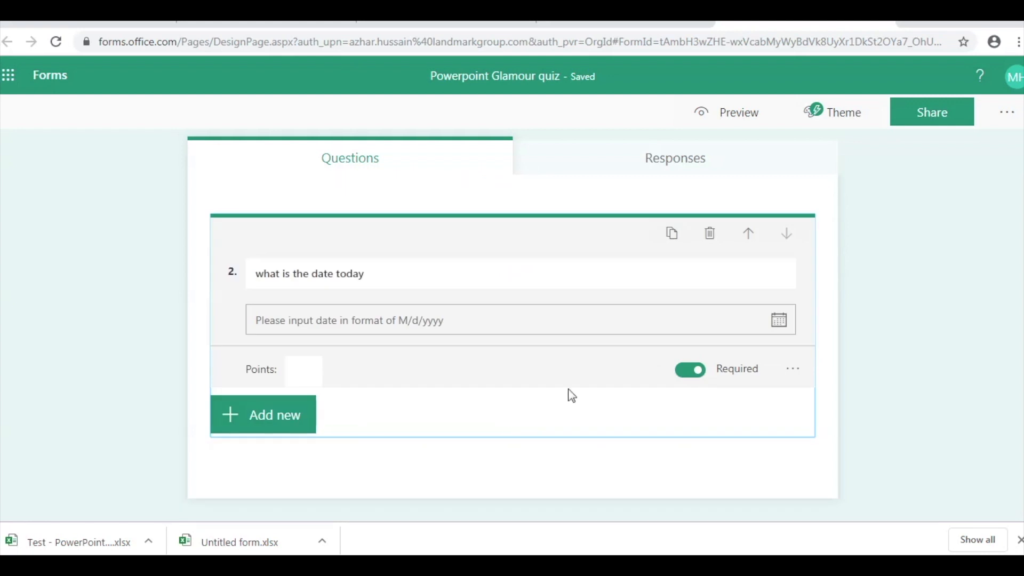
scroll(569, 393, up, 5)
click(883, 327)
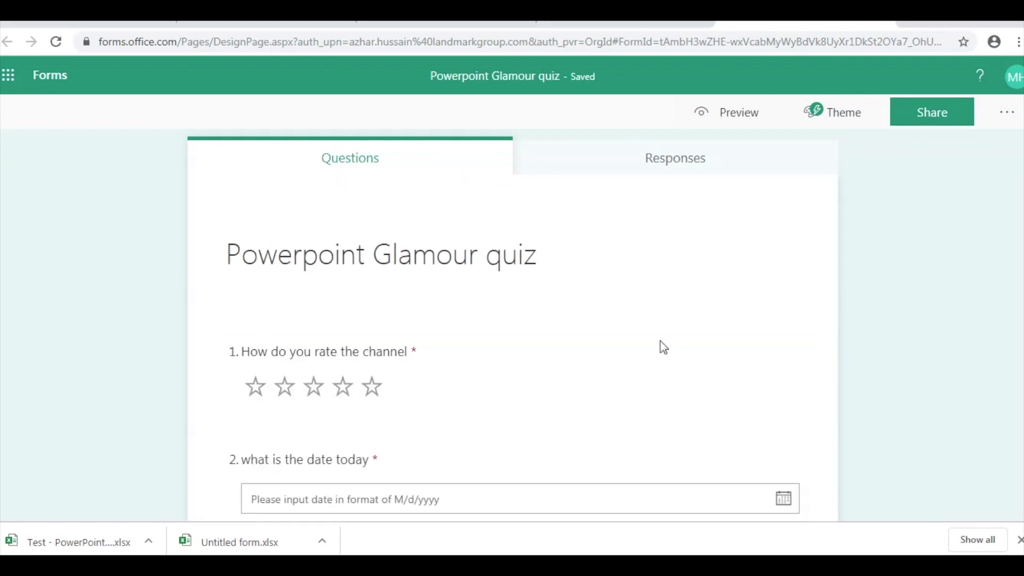
scroll(512, 386, down, 2)
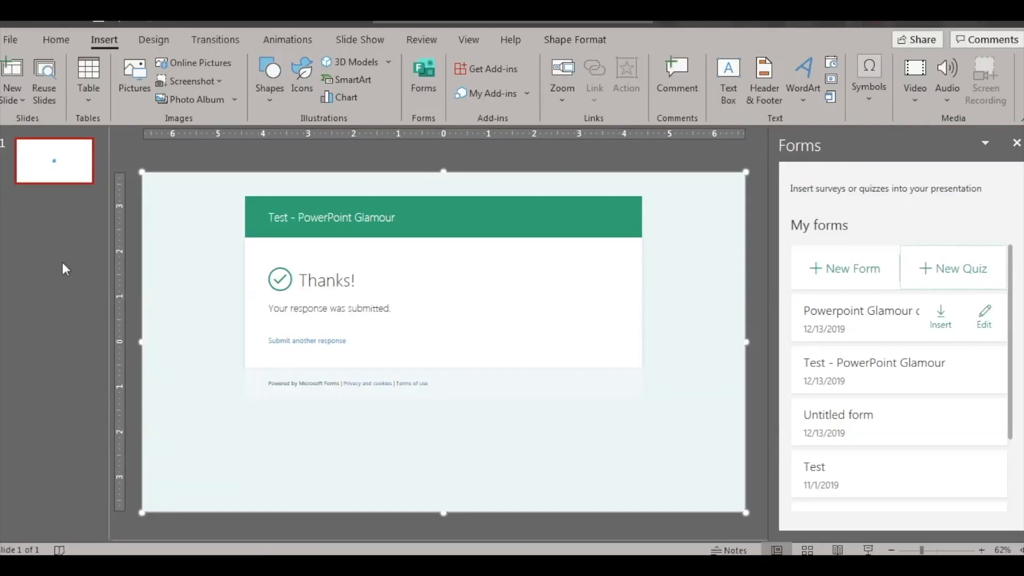
- Insert a blank slide 2 and embed the Powerpoint Glamour quiz on it
click(56, 196)
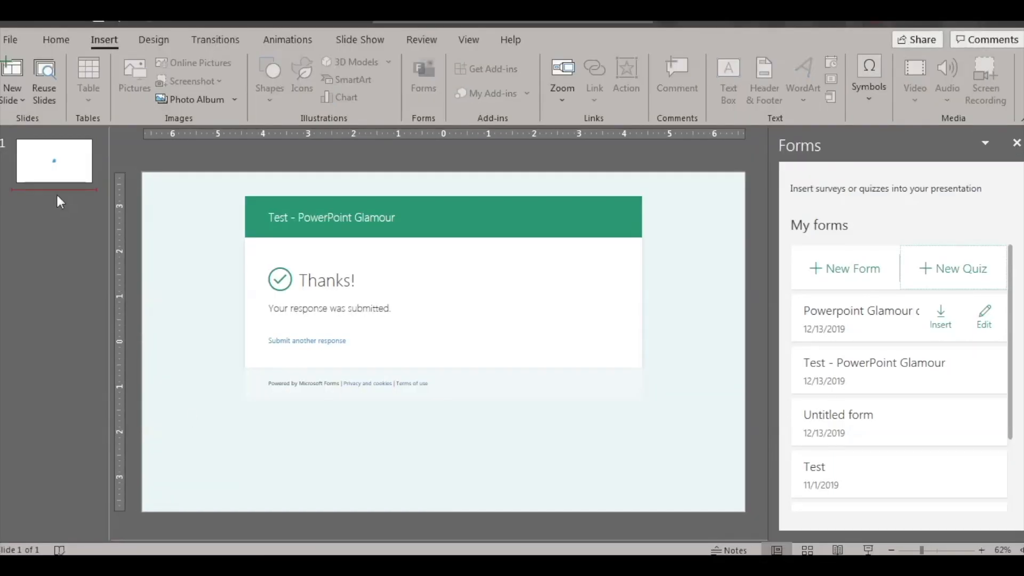
key(Return)
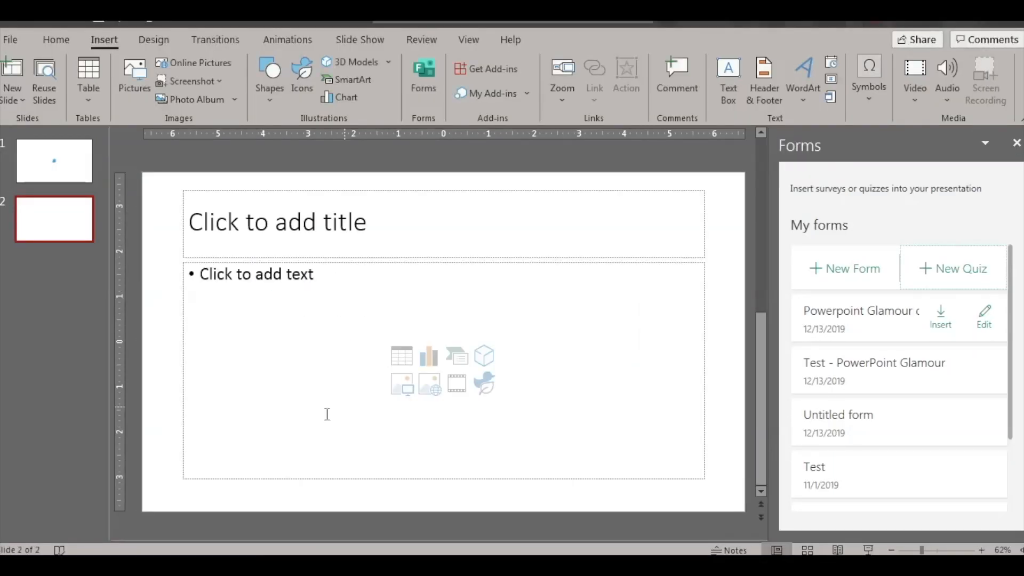
key(ctrl+a)
key(Delete)
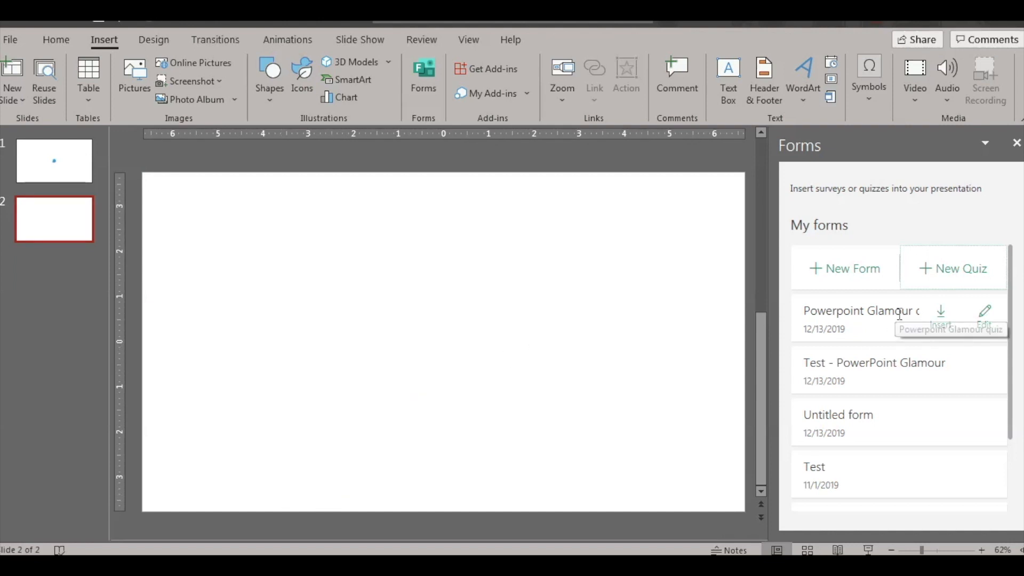
click(942, 322)
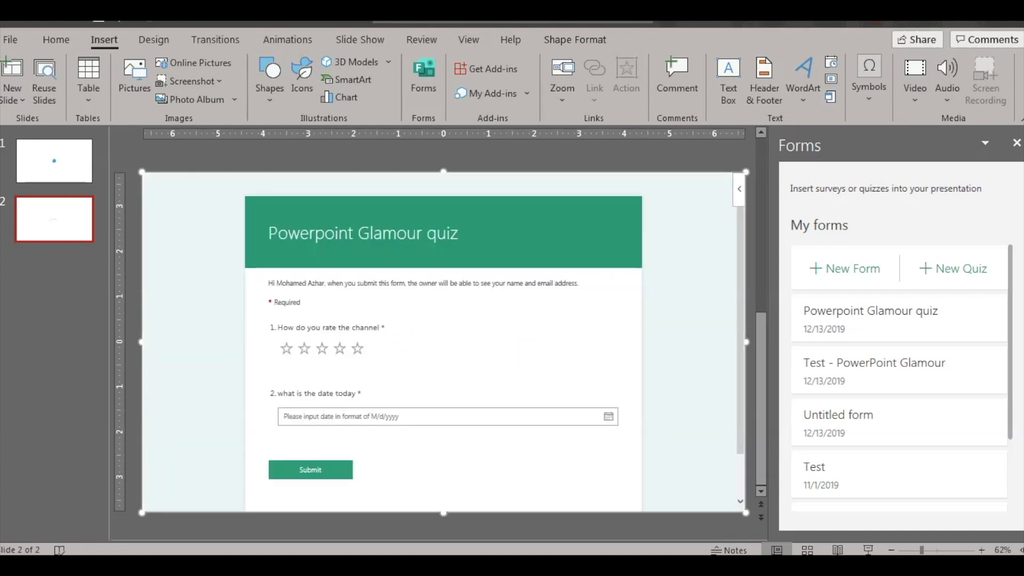
click(1017, 144)
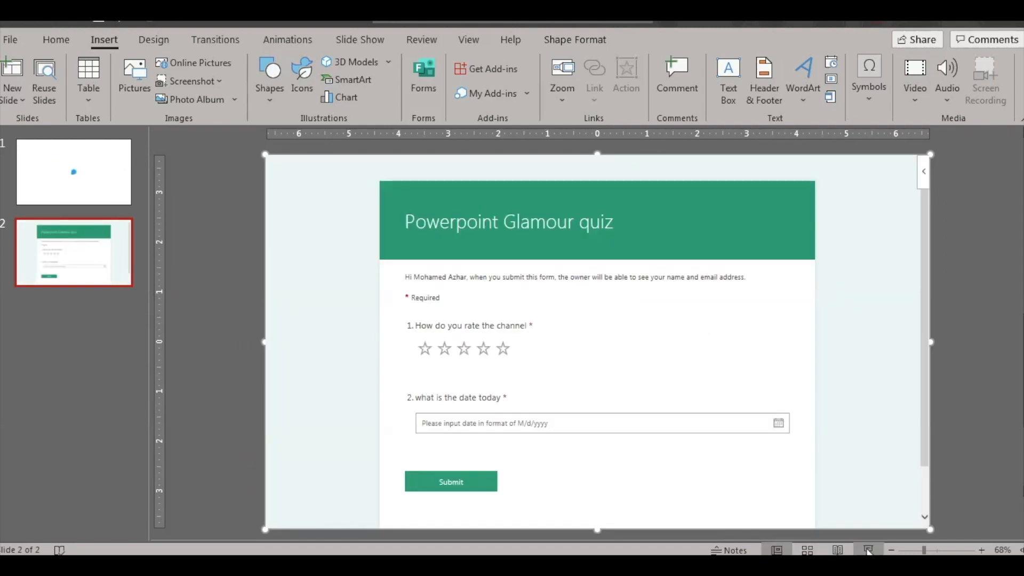
- In the slide show, rate five stars, pick 12/13/2019, and submit the quiz
click(869, 551)
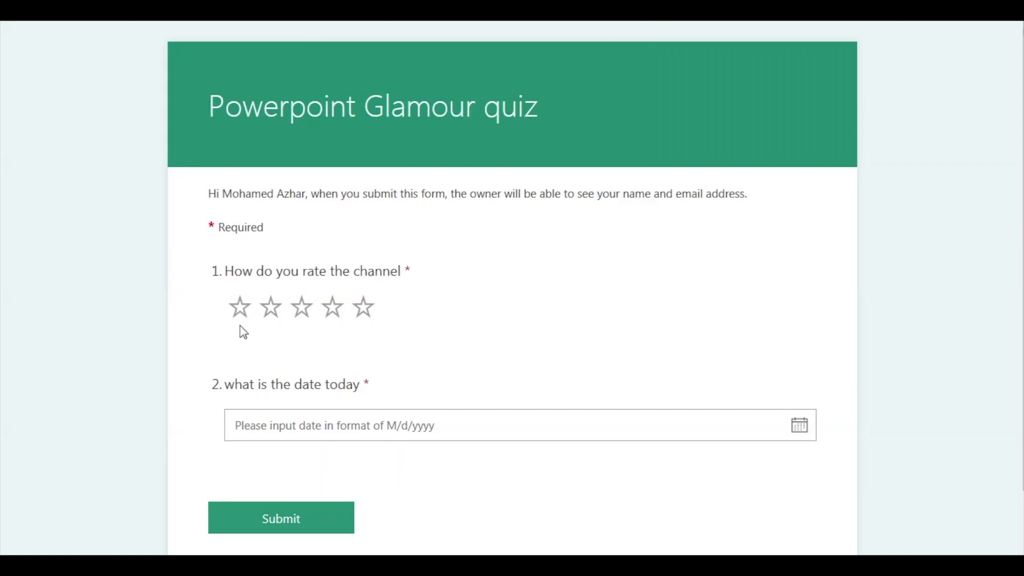
click(365, 309)
click(424, 434)
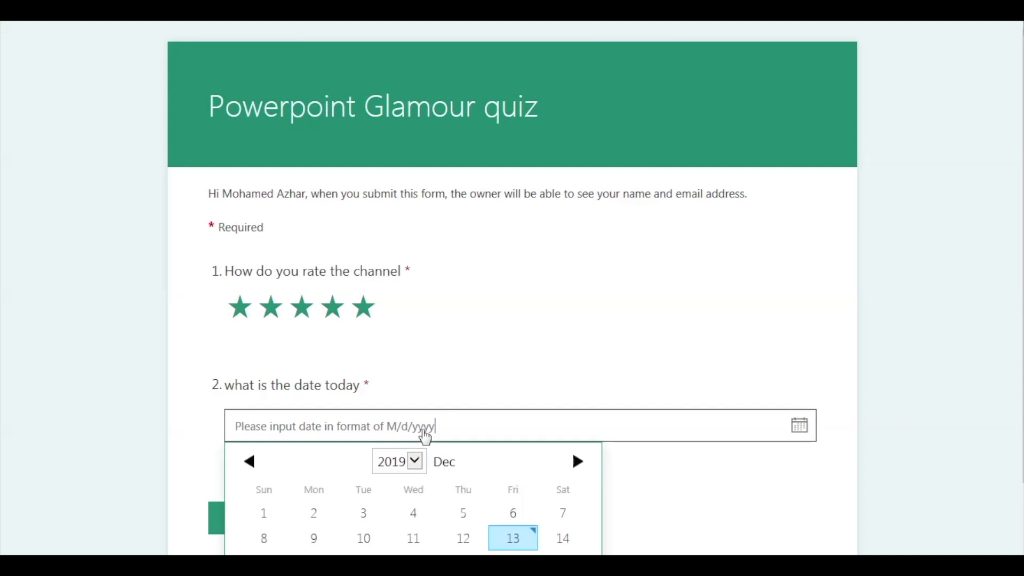
scroll(505, 542, down, 2)
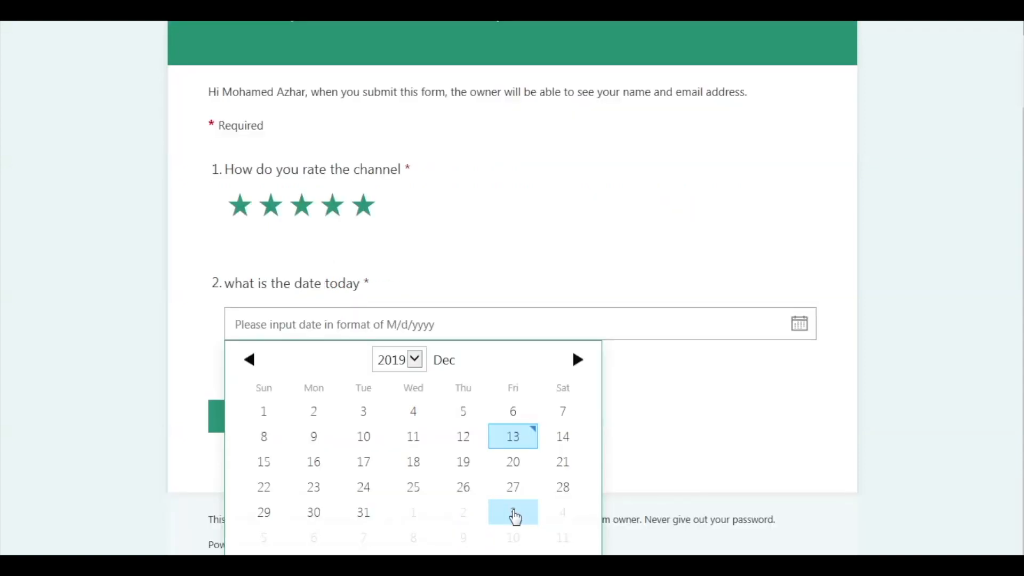
click(518, 435)
click(337, 436)
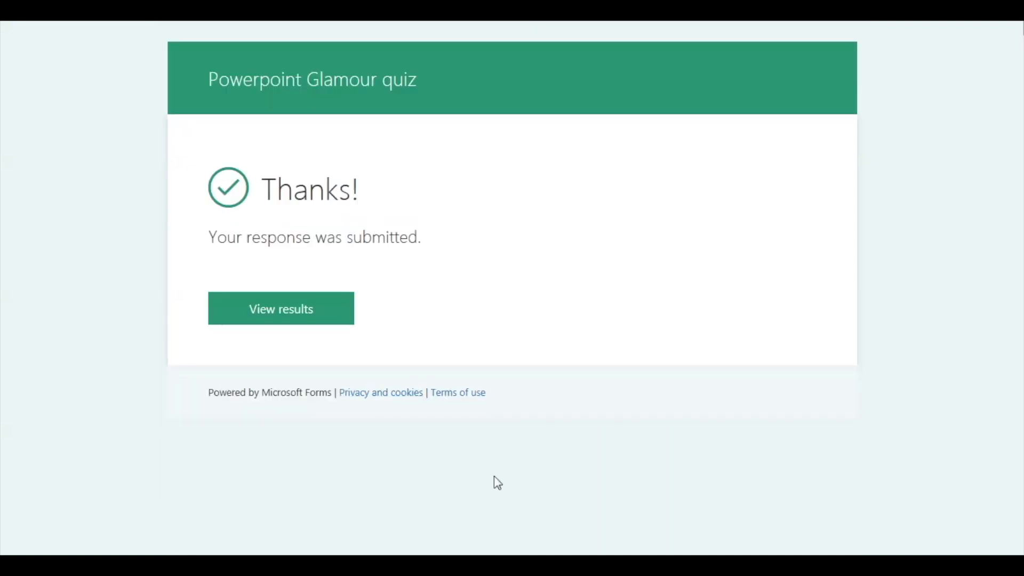
key(Escape)
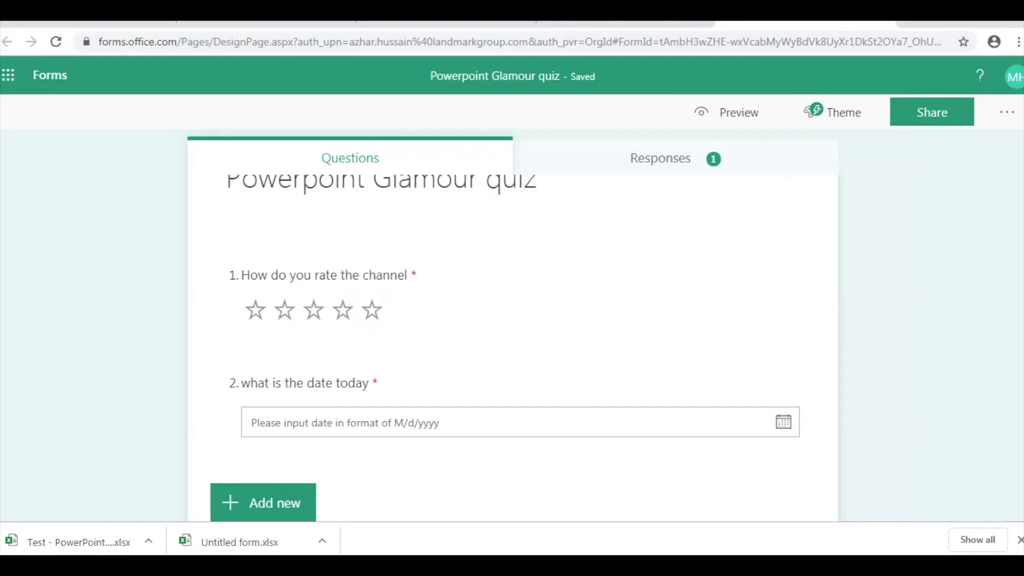
- Review the quiz's Responses tab showing its single response
click(671, 171)
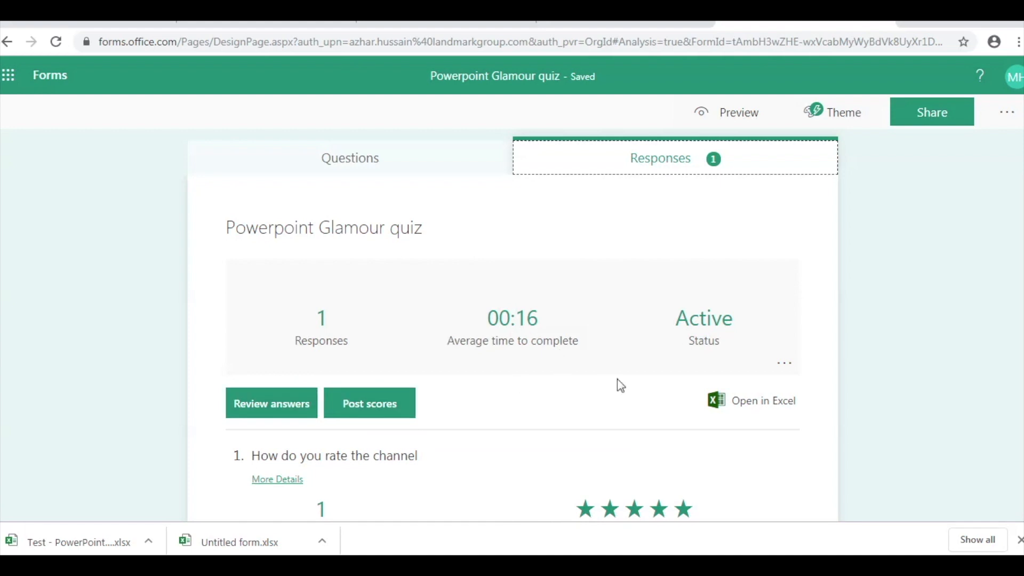
scroll(616, 379, down, 3)
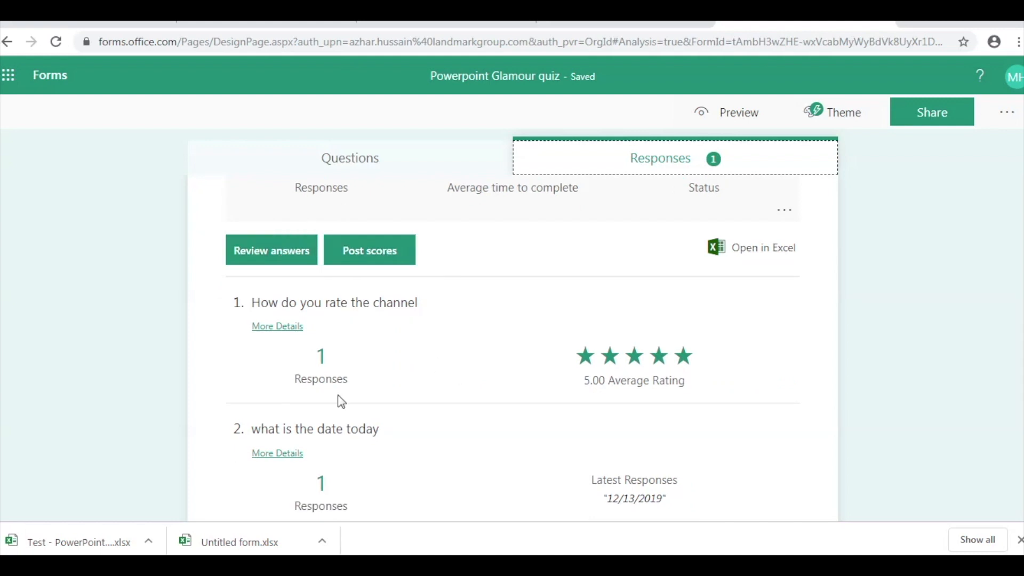
scroll(448, 400, down, 1)
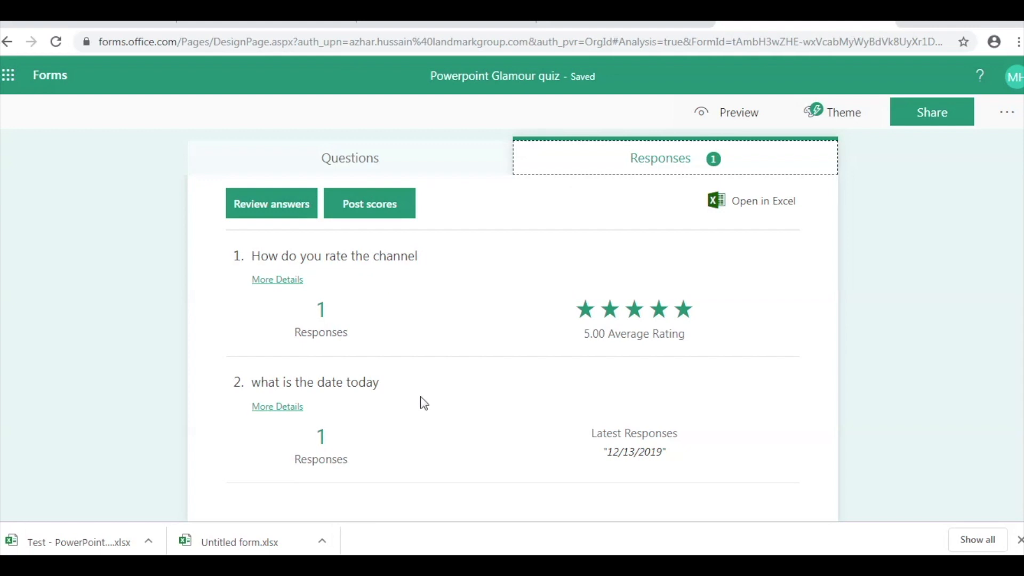
scroll(425, 404, up, 4)
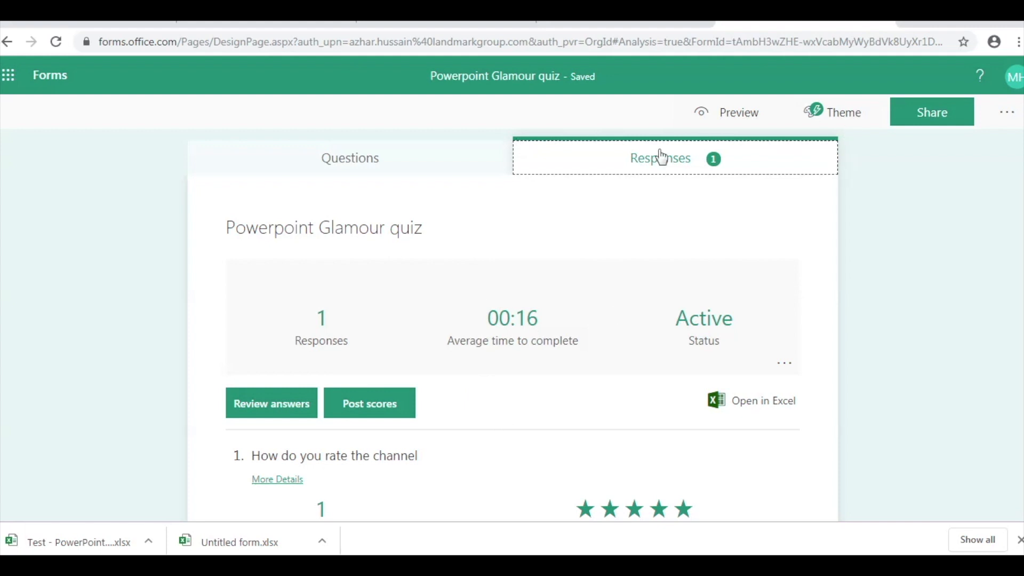
- Check the Test - PowerPoint Glamour survey responses, then return to slide 1 in PowerPoint
click(609, 22)
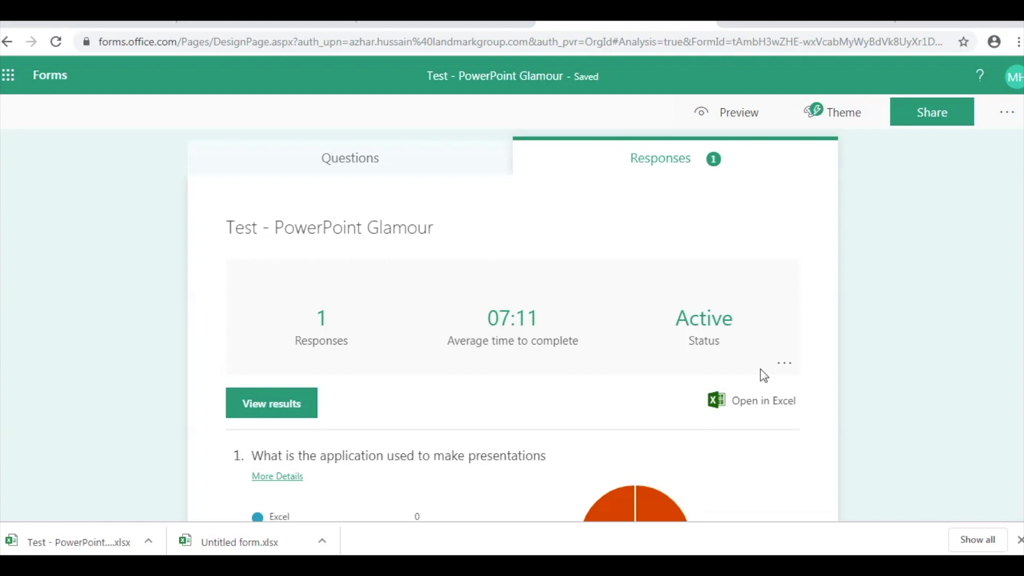
scroll(764, 376, down, 3)
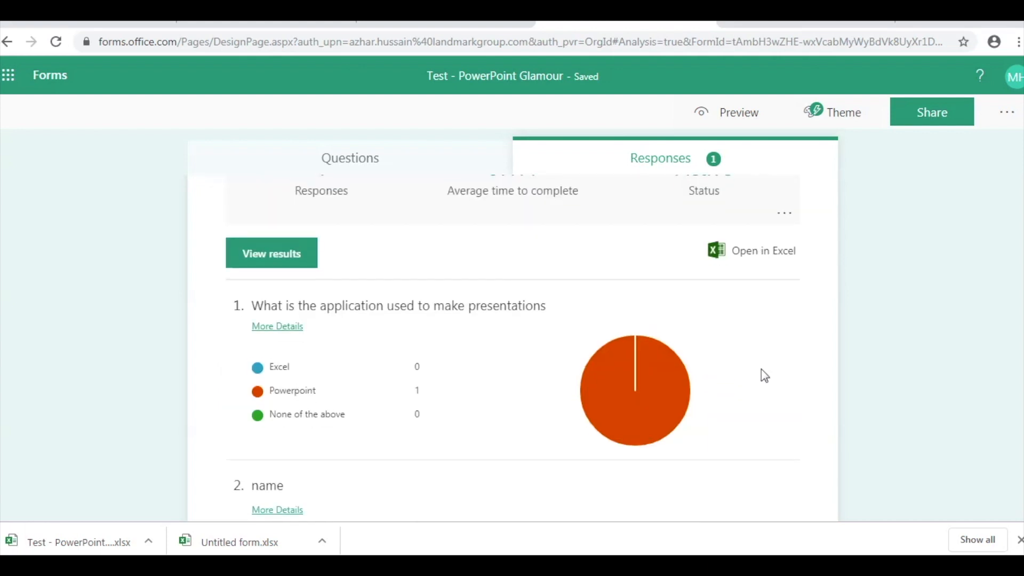
scroll(762, 373, up, 2)
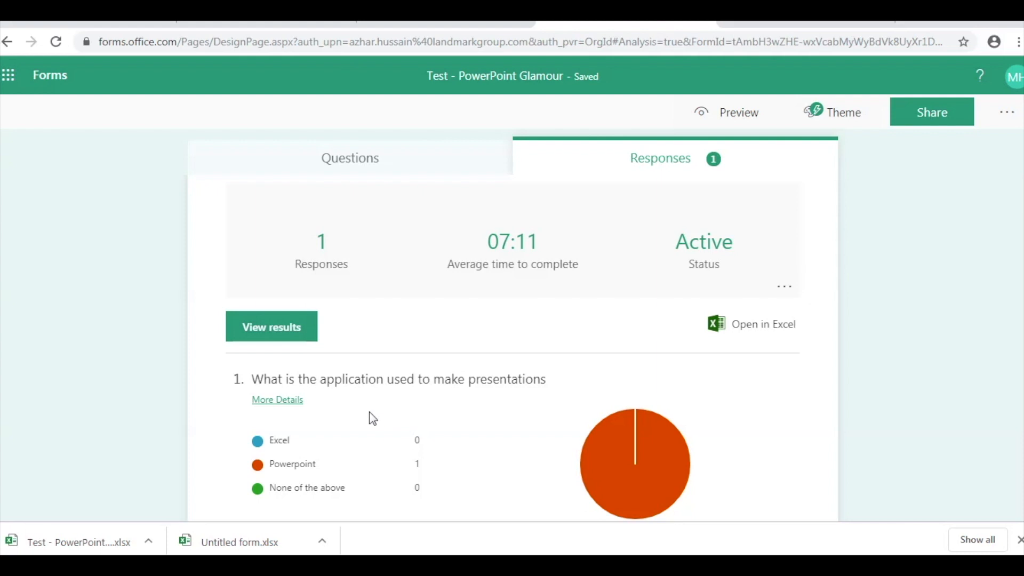
click(251, 540)
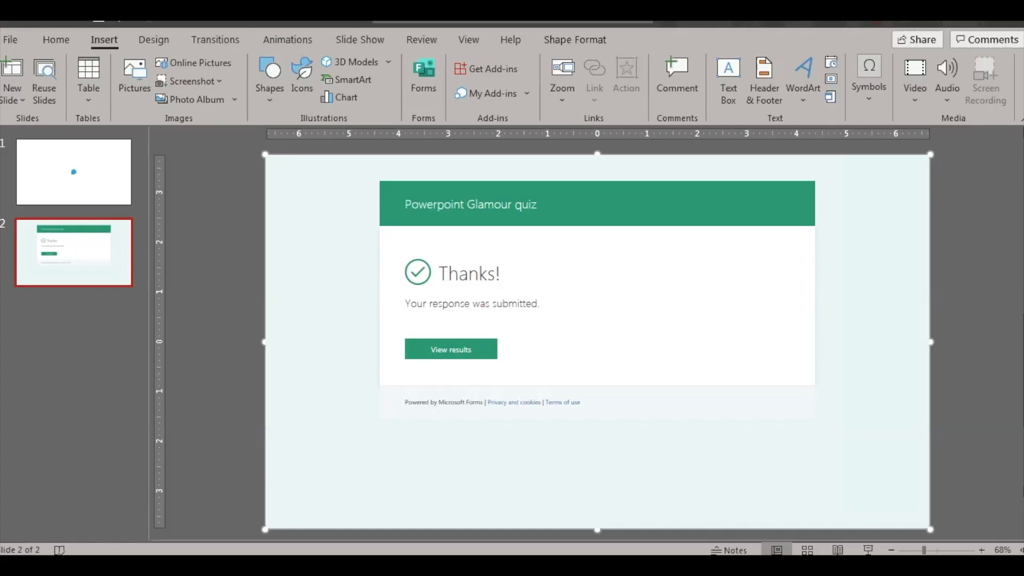
click(75, 178)
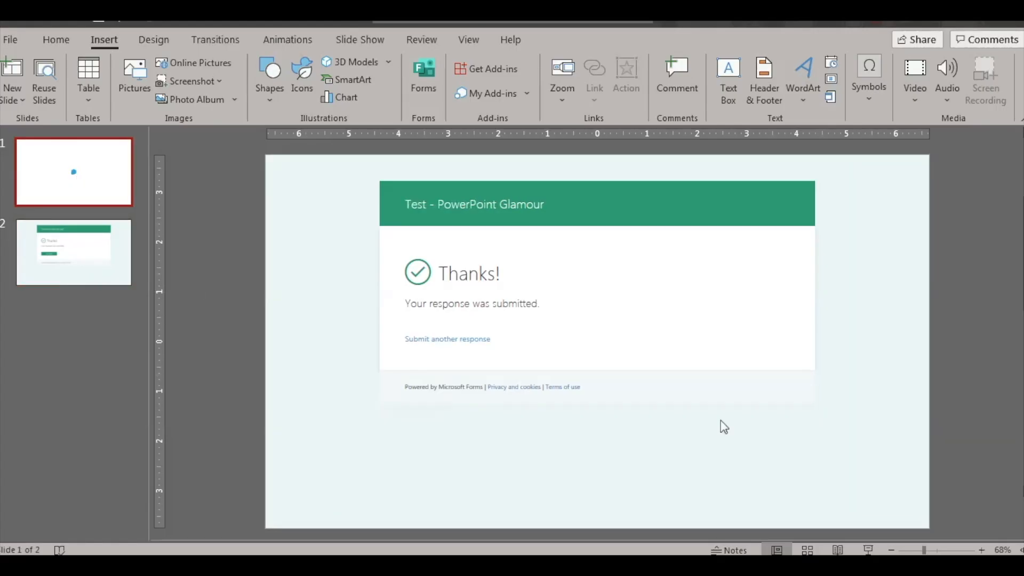